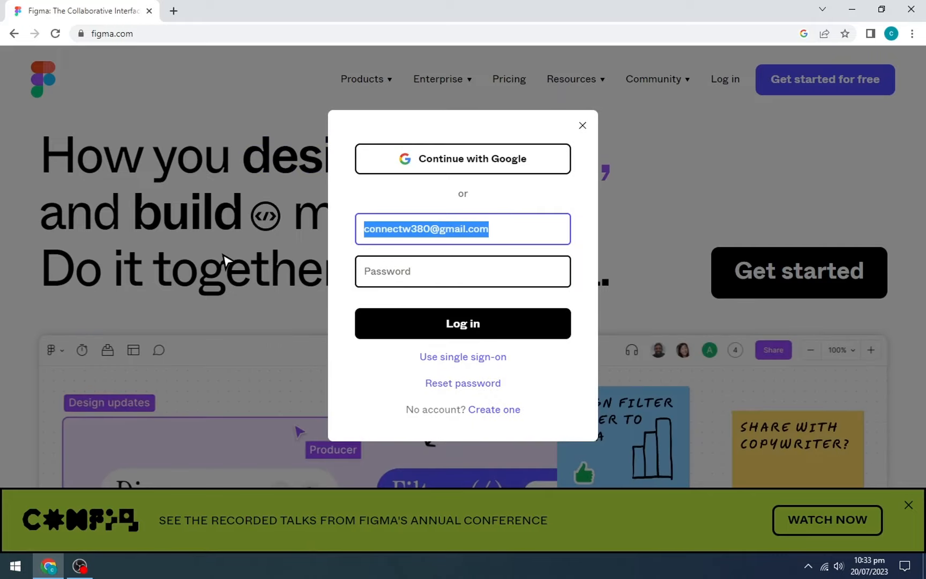
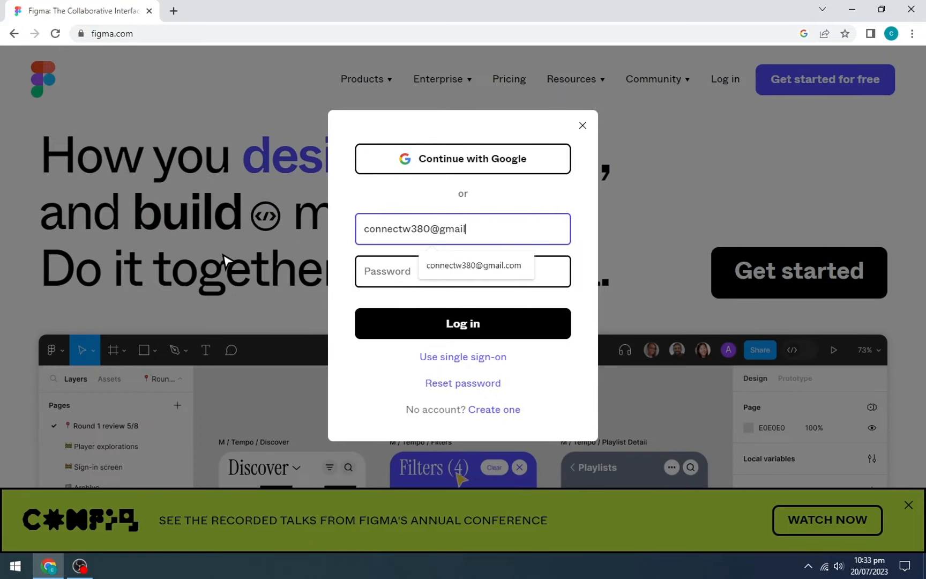
- Log in with the account e-mail and password, retrying the password until Recents loads
{"action": "key", "text": "Tab"}
{"action": "type", "text": "•••••••••••"}
{"action": "key", "text": "Return"}
{"action": "type", "text": "•••••••••"}
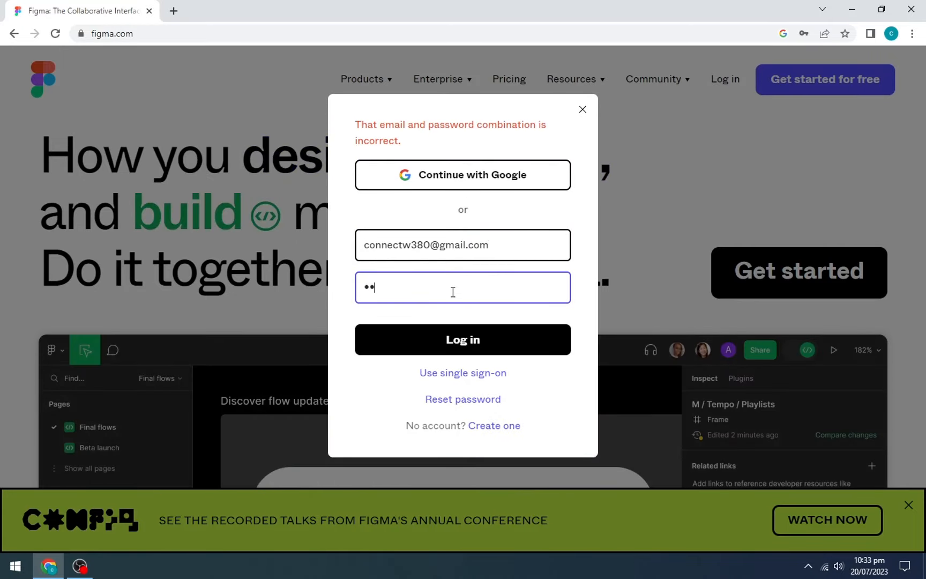
{"action": "key", "text": "Return"}
{"action": "type", "text": "•••••••••••••"}
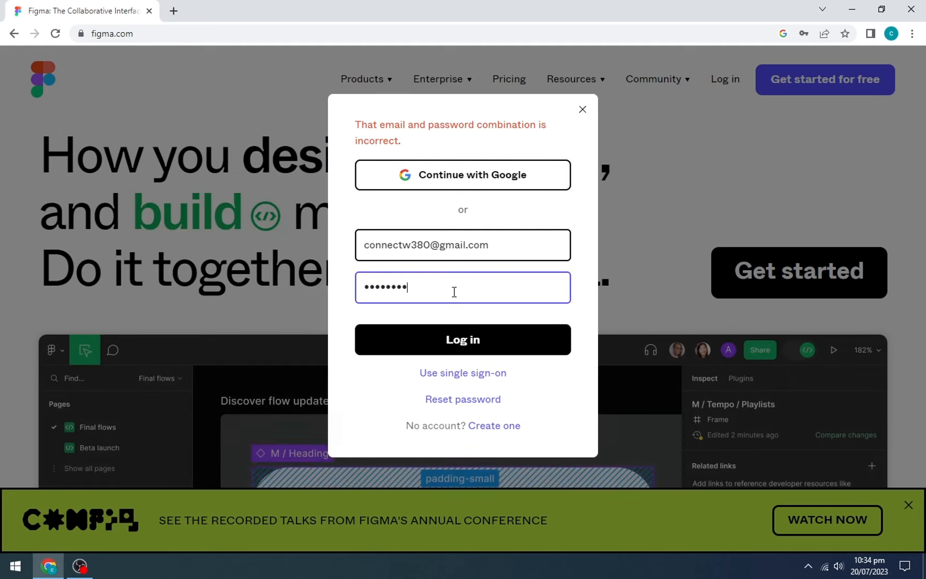
{"action": "key", "text": "Return"}
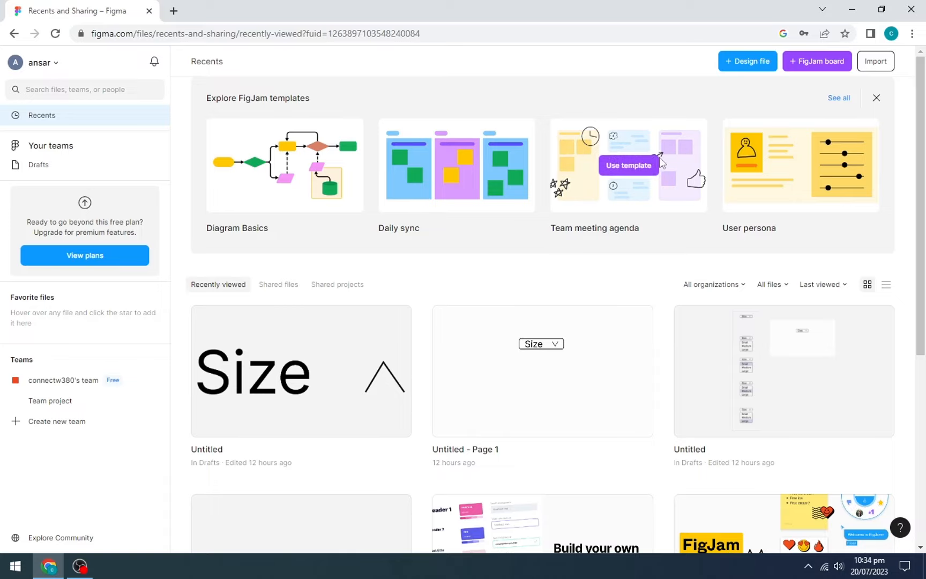
- Create a new blank Untitled design file from the Recents page
{"action": "left_click", "coordinate": [762, 65]}
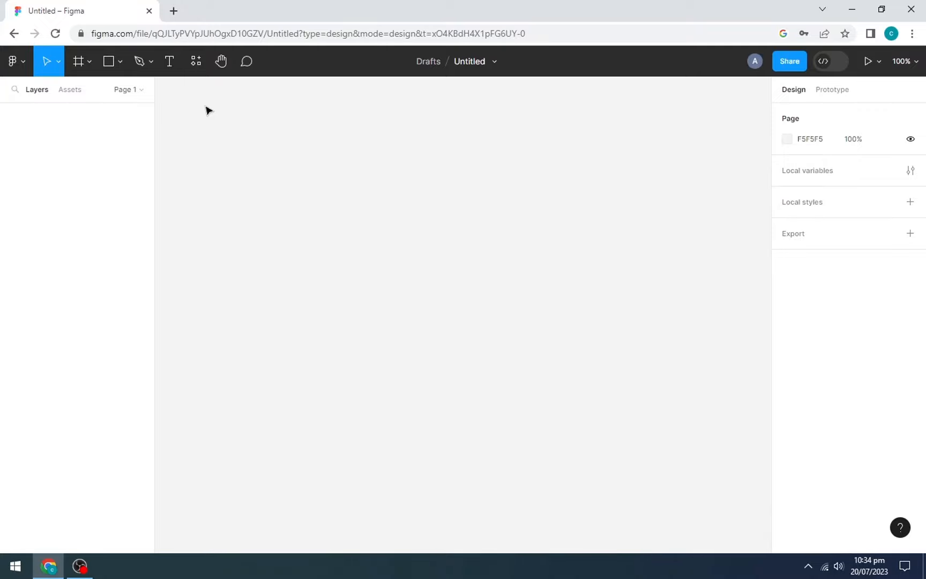
- Add a 'Size' text label at font size 40 on the canvas
{"action": "left_click", "coordinate": [176, 61]}
{"action": "left_click", "coordinate": [339, 239]}
{"action": "type", "text": "Size"}
{"action": "left_click", "coordinate": [863, 309]}
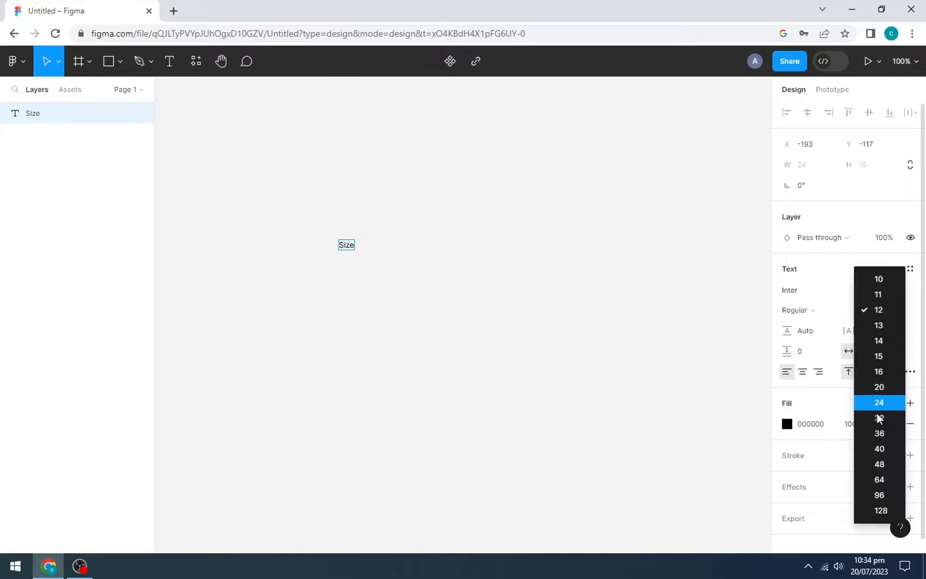
{"action": "left_click", "coordinate": [864, 440]}
{"action": "left_click_drag", "start_coordinate": [364, 260], "coordinate": [369, 249]}
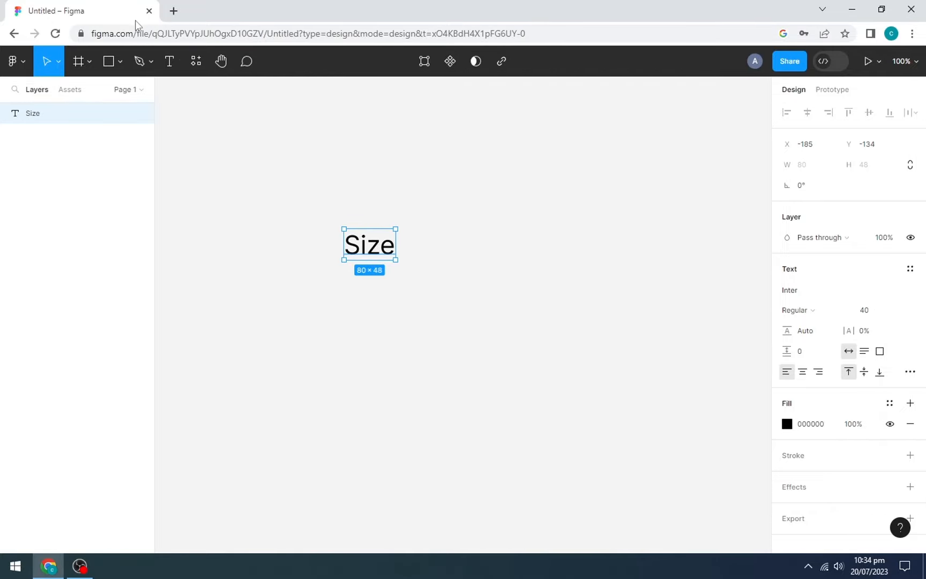
{"action": "left_click", "coordinate": [274, 168]}
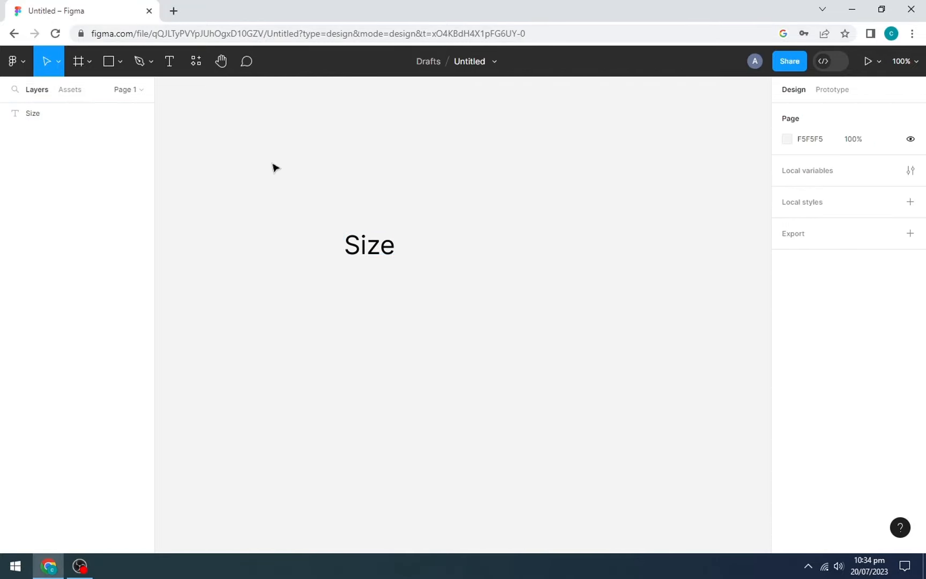
- Draw a chevron with the Pen tool beside the label, rotated 180° to point down, and select both
{"action": "left_click", "coordinate": [145, 60]}
{"action": "left_click", "coordinate": [134, 91]}
{"action": "scroll", "coordinate": [374, 236], "scroll_direction": "up", "scroll_amount": 3}
{"action": "left_click", "coordinate": [462, 252]}
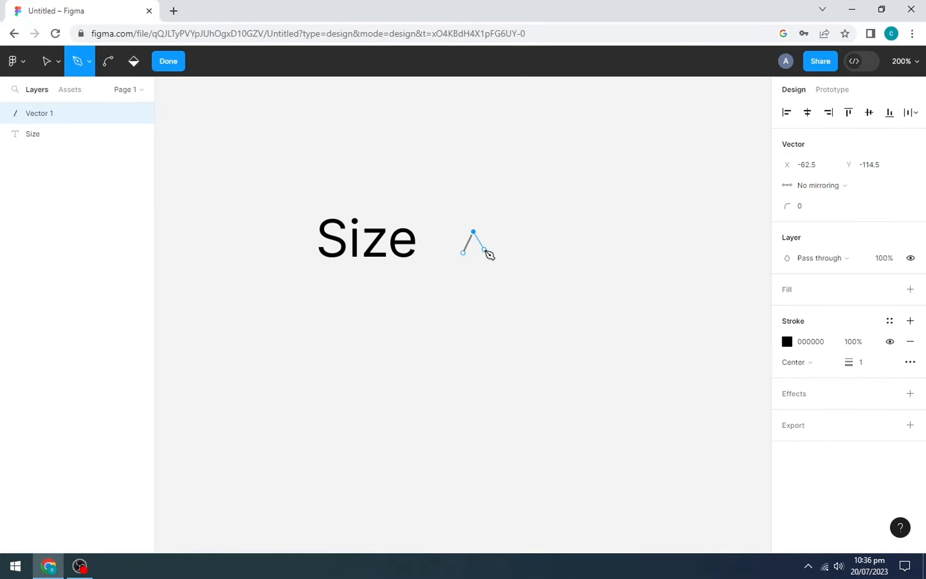
{"action": "key", "text": "Return"}
{"action": "left_click", "coordinate": [803, 185]}
{"action": "type", "text": "180"}
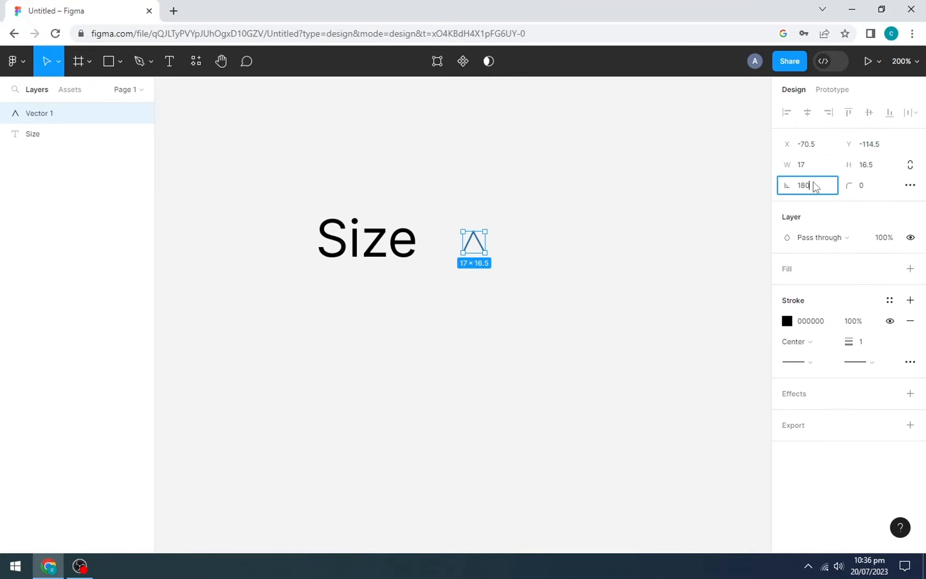
{"action": "key", "text": "Return"}
{"action": "left_click", "coordinate": [534, 265]}
{"action": "left_click_drag", "start_coordinate": [275, 191], "coordinate": [572, 305]}
- Wrap the Size label and chevron in auto layout Frame 1
{"action": "right_click", "coordinate": [435, 256]}
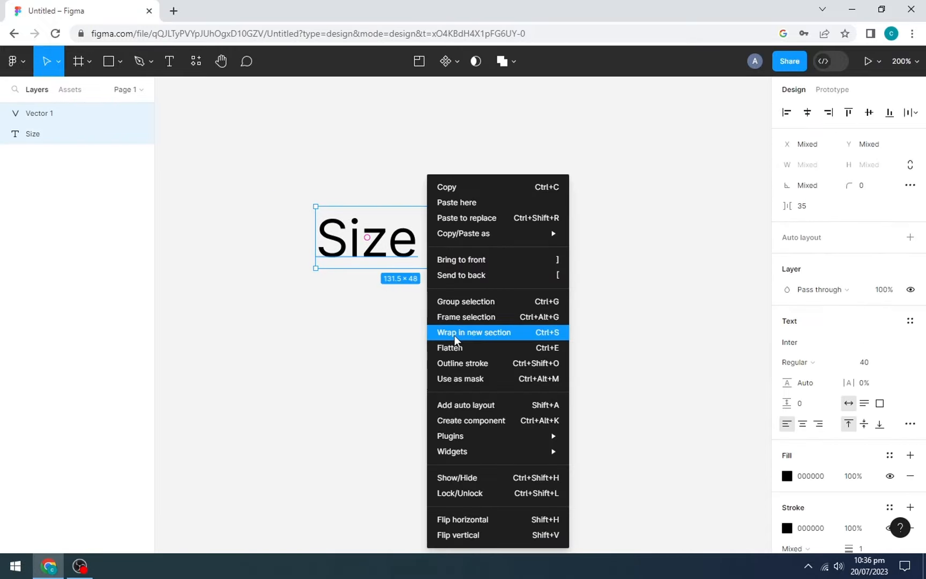
{"action": "left_click", "coordinate": [477, 406]}
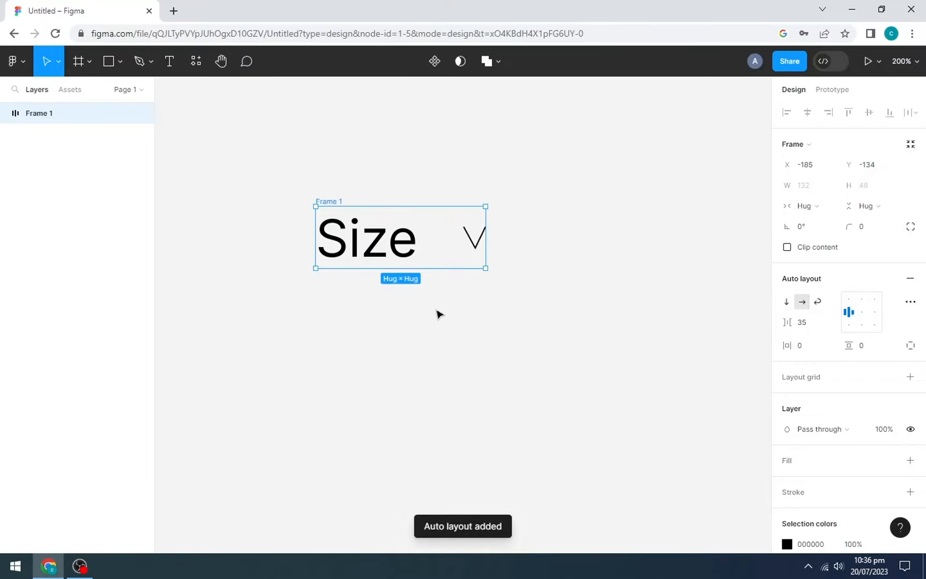
{"action": "left_click", "coordinate": [449, 337]}
{"action": "left_click", "coordinate": [334, 203]}
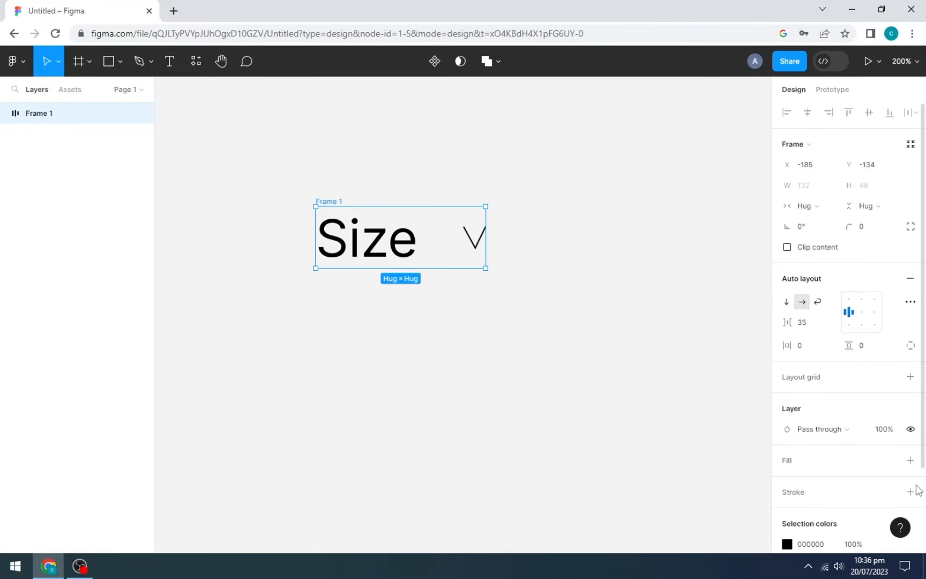
- Give Frame 1 a 2 px black stroke, padding 22/6 and corner radius 10
{"action": "left_click", "coordinate": [910, 492]}
{"action": "left_click_drag", "start_coordinate": [847, 533], "coordinate": [850, 535]}
{"action": "left_click_drag", "start_coordinate": [787, 346], "coordinate": [857, 346]}
{"action": "left_click_drag", "start_coordinate": [848, 227], "coordinate": [34, 227]}
{"action": "left_click_drag", "start_coordinate": [283, 169], "coordinate": [557, 378]}
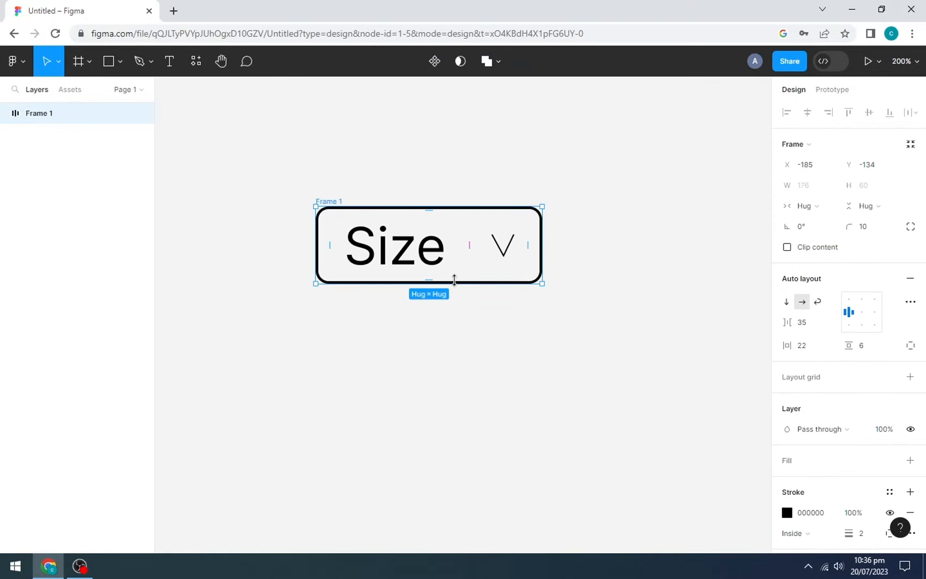
{"action": "right_click", "coordinate": [489, 267]}
- Paste a copy of Frame 1 below it, remove its chevron and relabel it 'Small'
{"action": "left_click", "coordinate": [521, 158]}
{"action": "left_click", "coordinate": [477, 391]}
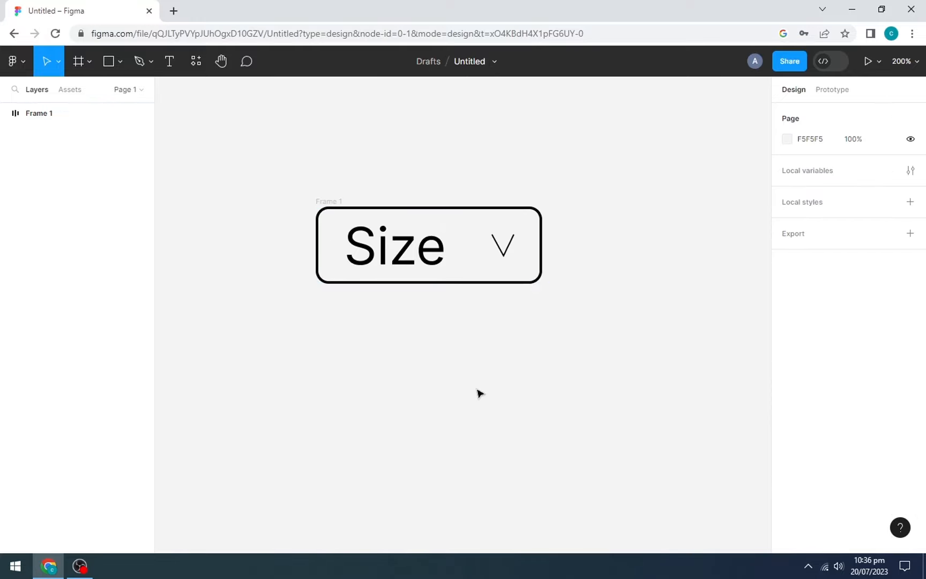
{"action": "key", "text": "ctrl+v"}
{"action": "left_click_drag", "start_coordinate": [616, 221], "coordinate": [359, 316]}
{"action": "left_click", "coordinate": [502, 335]}
{"action": "key", "text": "Delete"}
{"action": "left_click_drag", "start_coordinate": [476, 309], "coordinate": [541, 304]}
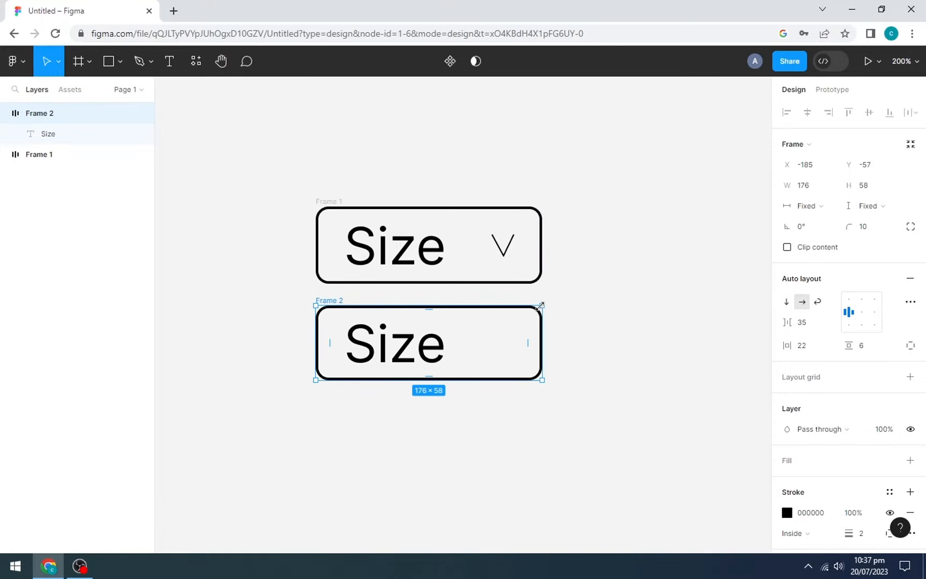
{"action": "left_click", "coordinate": [443, 351]}
{"action": "double_click", "coordinate": [441, 335]}
{"action": "key", "text": "BackSpace"}
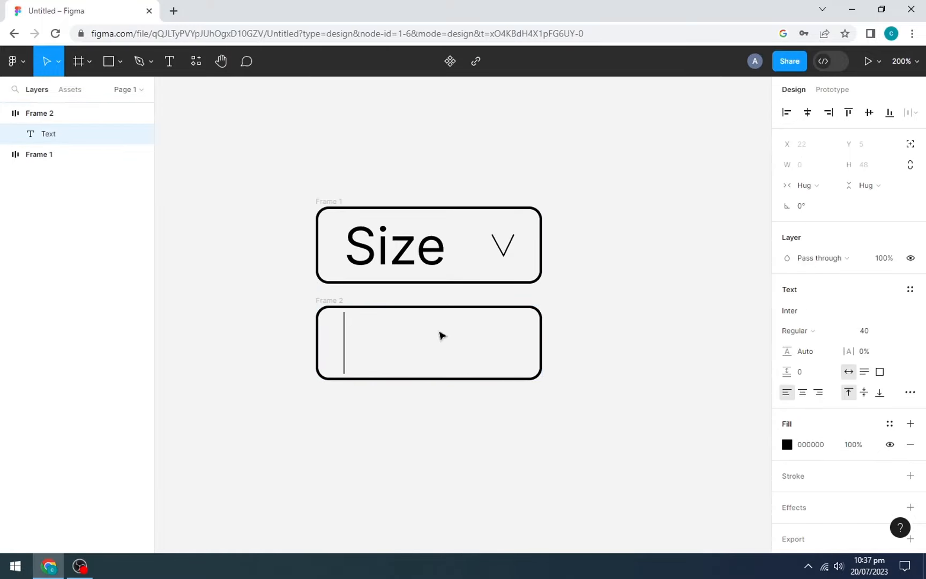
{"action": "type", "text": "Small"}
{"action": "scroll", "coordinate": [440, 330], "scroll_direction": "down", "scroll_amount": 1}
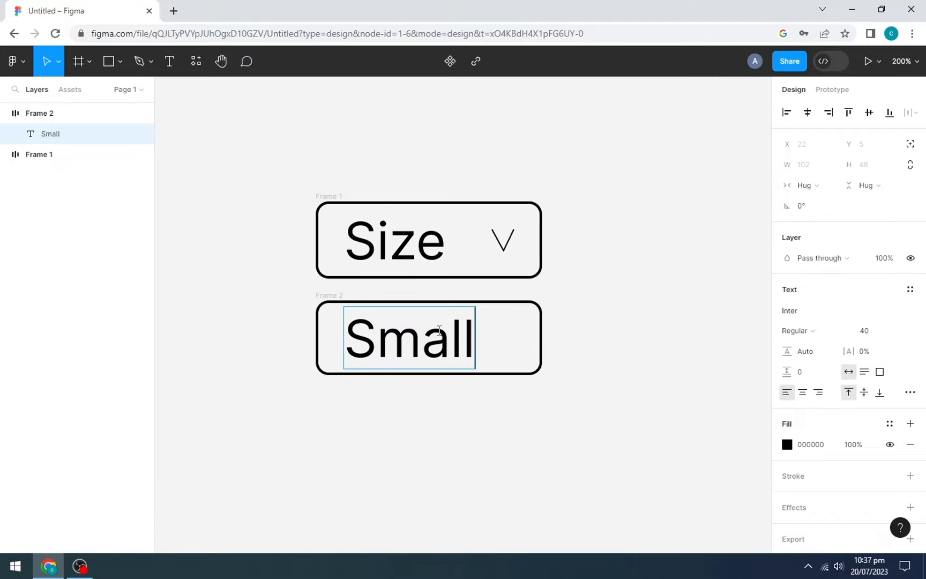
{"action": "left_click", "coordinate": [288, 367]}
- Duplicate the Small box and relabel the copy 'Medium'
{"action": "left_click", "coordinate": [338, 295]}
{"action": "key", "text": "ctrl+v"}
{"action": "left_click", "coordinate": [265, 52]}
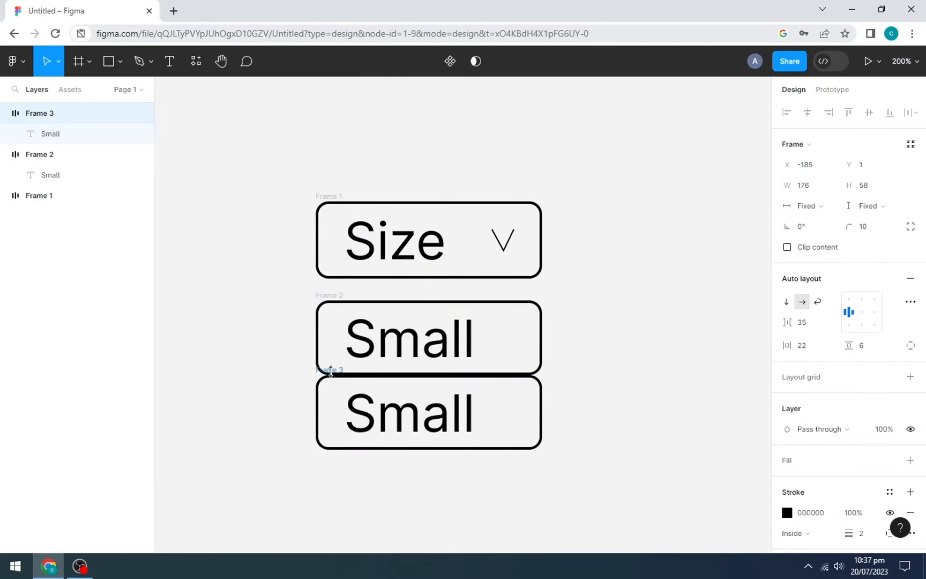
{"action": "double_click", "coordinate": [407, 412]}
{"action": "type", "text": "Medium"}
- Set the Medium text to size 24 with fit-content sizing, and give its frame padding 10/4
{"action": "left_click", "coordinate": [813, 351]}
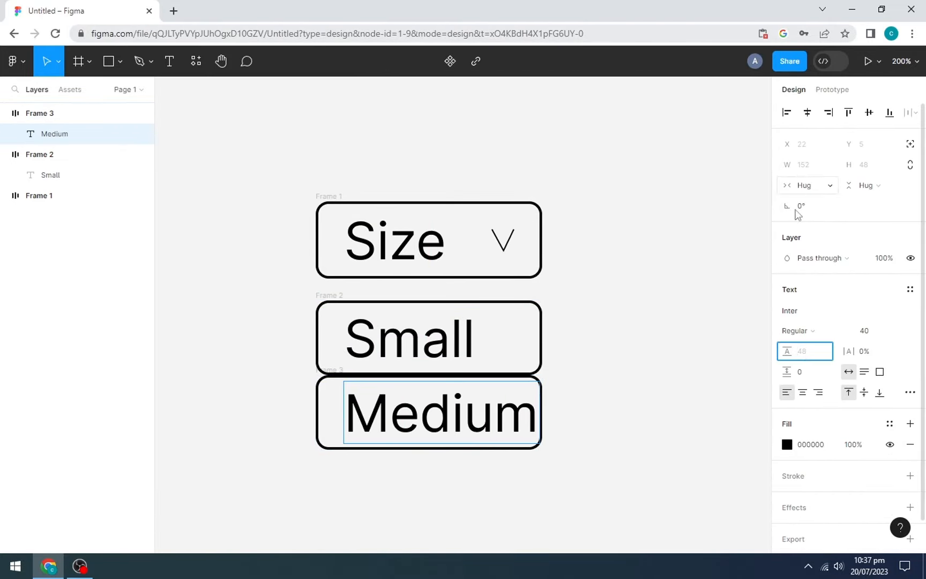
{"action": "left_click", "coordinate": [785, 345]}
{"action": "left_click", "coordinate": [792, 168]}
{"action": "left_click_drag", "start_coordinate": [849, 165], "coordinate": [794, 168]}
{"action": "left_click", "coordinate": [347, 415]}
{"action": "left_click", "coordinate": [864, 371]}
{"action": "left_click", "coordinate": [873, 330]}
{"action": "type", "text": "24"}
{"action": "key", "text": "Return"}
{"action": "left_click_drag", "start_coordinate": [344, 393], "coordinate": [324, 390]}
{"action": "left_click", "coordinate": [848, 373]}
{"action": "left_click", "coordinate": [329, 394]}
{"action": "left_click_drag", "start_coordinate": [849, 346], "coordinate": [846, 345]}
{"action": "left_click_drag", "start_coordinate": [787, 346], "coordinate": [781, 345]}
- Add a third box labelled 'Large' below Medium and adjust its horizontal padding
{"action": "scroll", "coordinate": [702, 408], "scroll_direction": "down", "scroll_amount": 1}
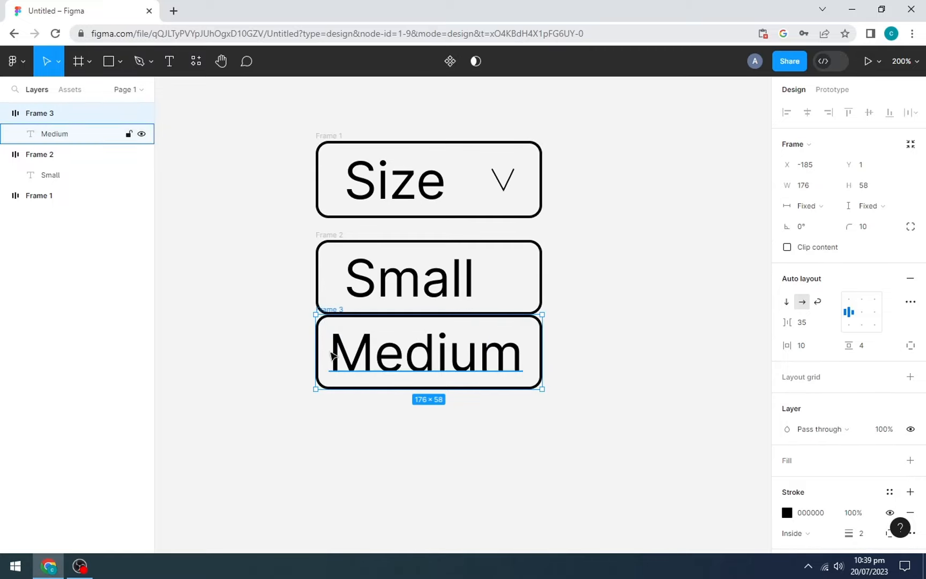
{"action": "left_click_drag", "start_coordinate": [318, 318], "coordinate": [318, 393]}
{"action": "double_click", "coordinate": [514, 428]}
{"action": "type", "text": "Large"}
{"action": "left_click", "coordinate": [541, 424]}
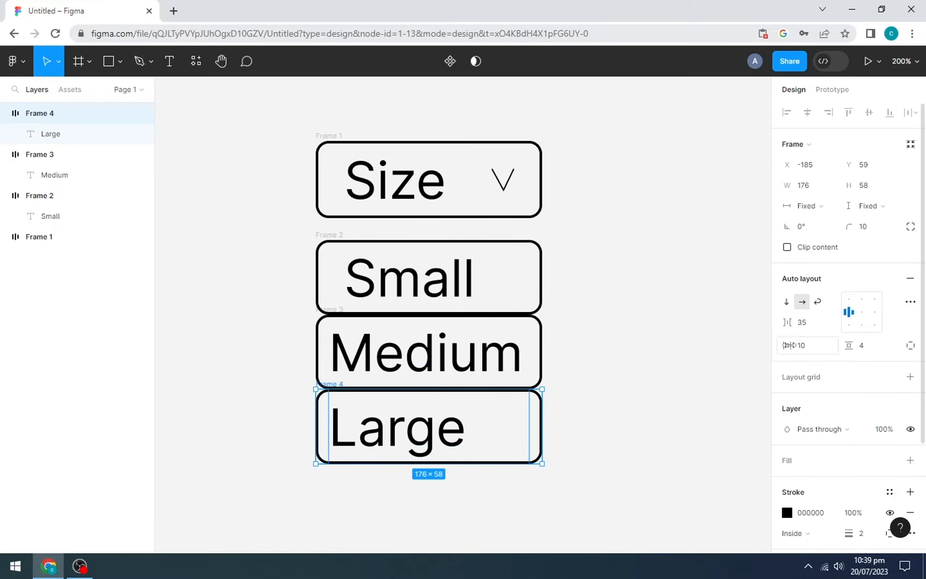
{"action": "left_click_drag", "start_coordinate": [786, 346], "coordinate": [791, 346]}
{"action": "left_click_drag", "start_coordinate": [592, 488], "coordinate": [643, 487]}
- Stack Small, Medium and Large in one auto layout list with a 2 px outline and 8 radius, removing their individual outlines
{"action": "right_click", "coordinate": [463, 298]}
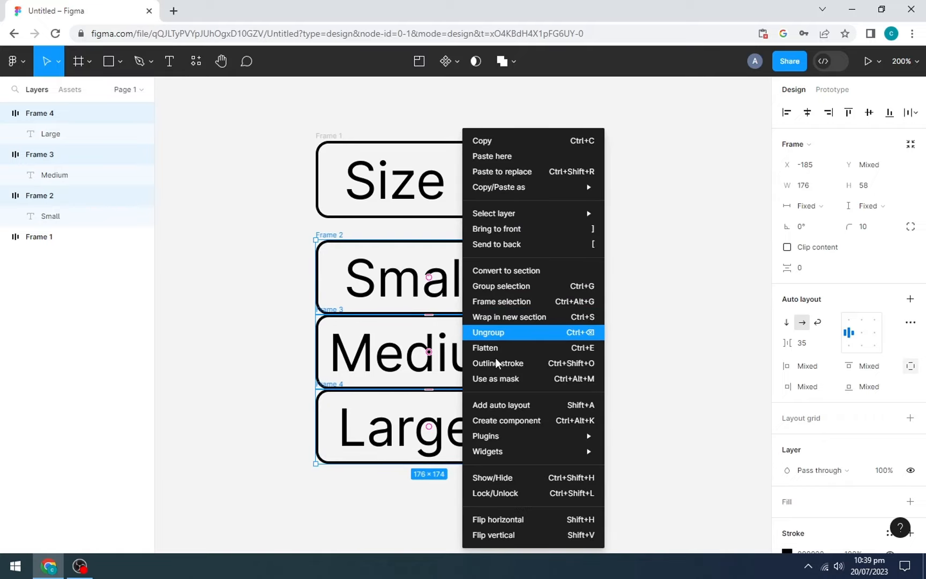
{"action": "left_click", "coordinate": [497, 411]}
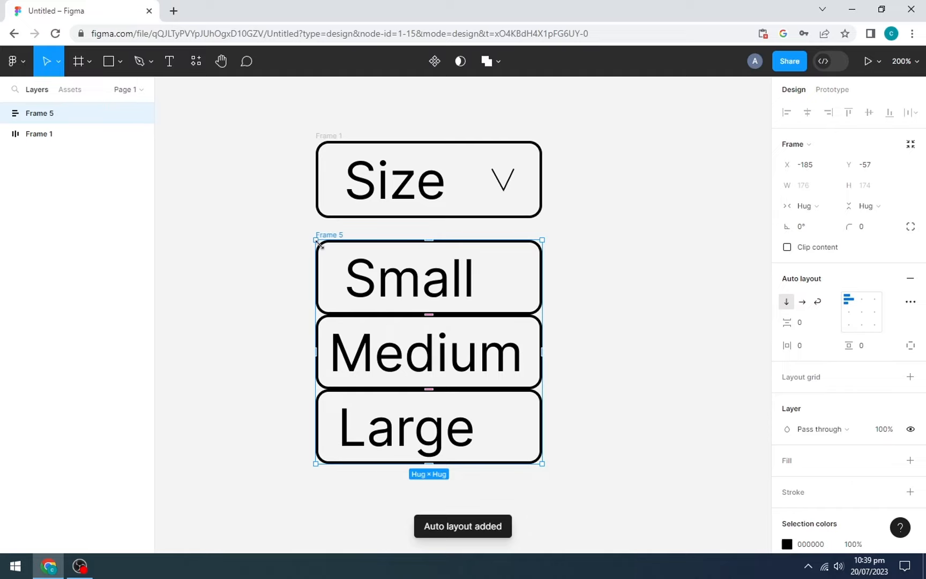
{"action": "left_click_drag", "start_coordinate": [298, 252], "coordinate": [522, 412]}
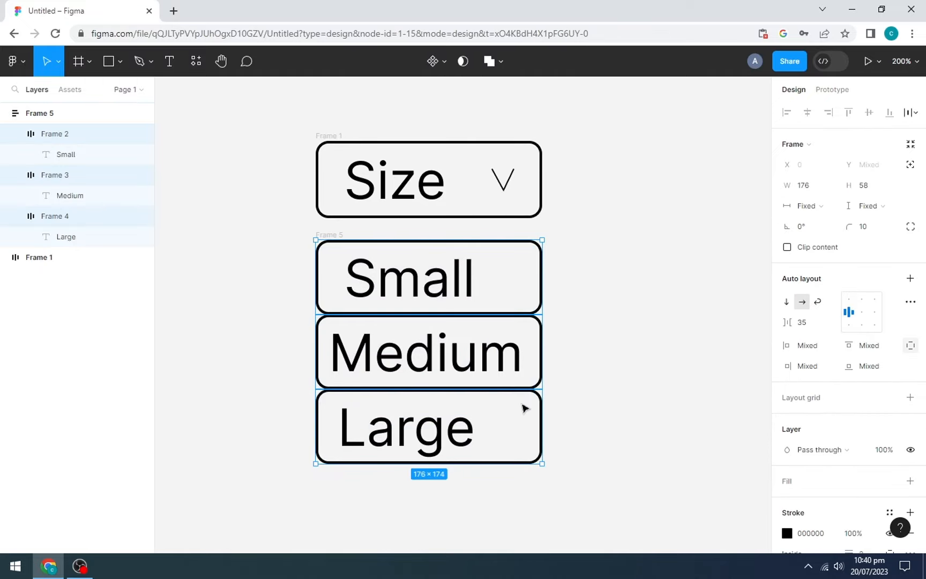
{"action": "left_click", "coordinate": [913, 533]}
{"action": "left_click", "coordinate": [325, 236]}
{"action": "left_click", "coordinate": [909, 492]}
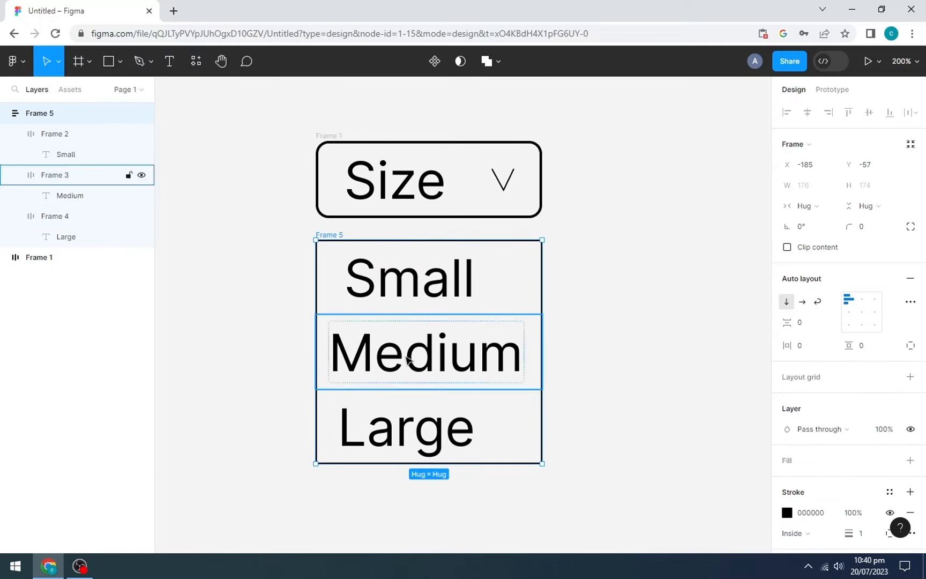
{"action": "left_click_drag", "start_coordinate": [849, 533], "coordinate": [854, 533]}
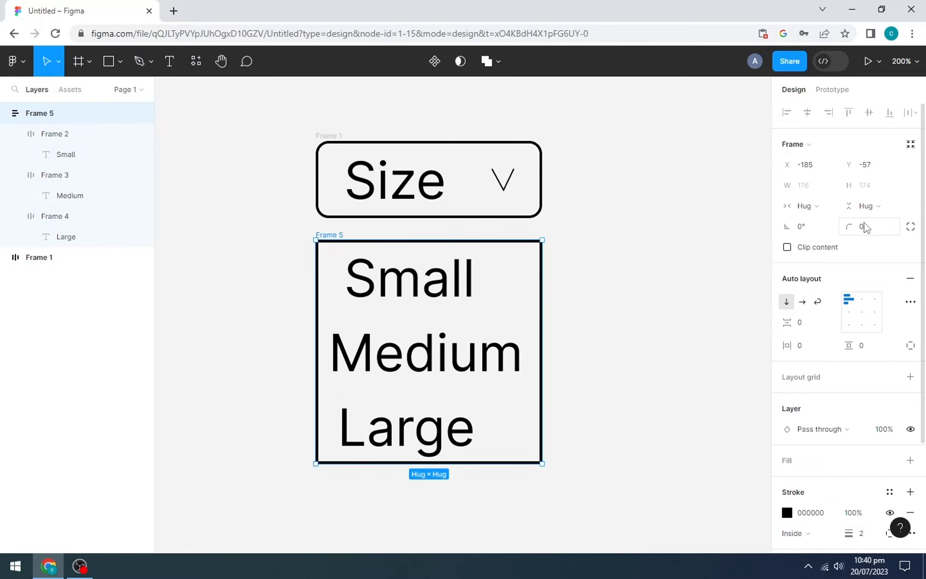
{"action": "mouse_move", "coordinate": [848, 226]}
{"action": "left_mouse_down"}
{"action": "mouse_move", "coordinate": [920, 226]}
{"action": "mouse_move", "coordinate": [888, 222]}
{"action": "left_mouse_up"}
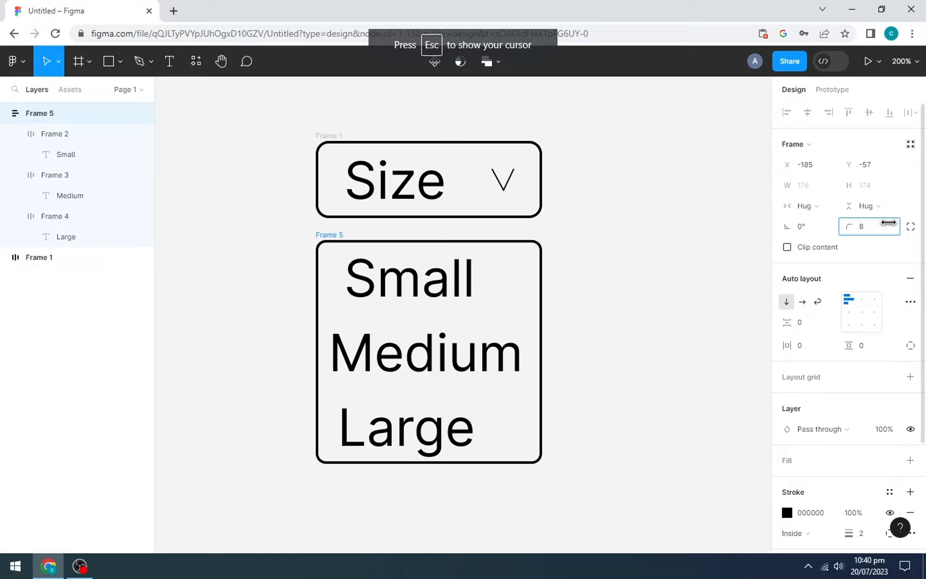
- Stack the Size box and options list in auto layout Frame 6 and make it a component
{"action": "left_click", "coordinate": [571, 242]}
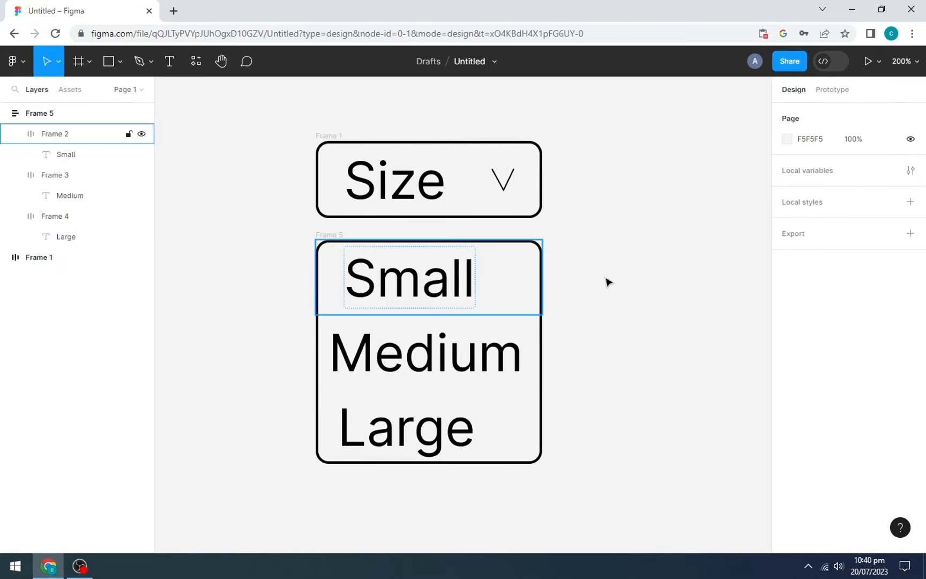
{"action": "left_click", "coordinate": [375, 181]}
{"action": "left_click", "coordinate": [417, 256], "text": "shift"}
{"action": "right_click", "coordinate": [417, 256]}
{"action": "left_click", "coordinate": [460, 398]}
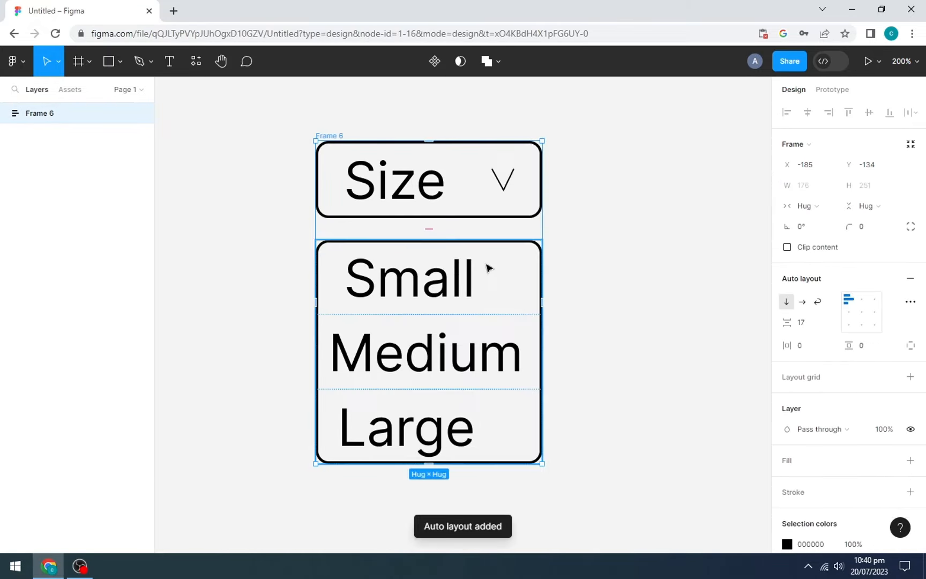
{"action": "key", "text": "shift+0"}
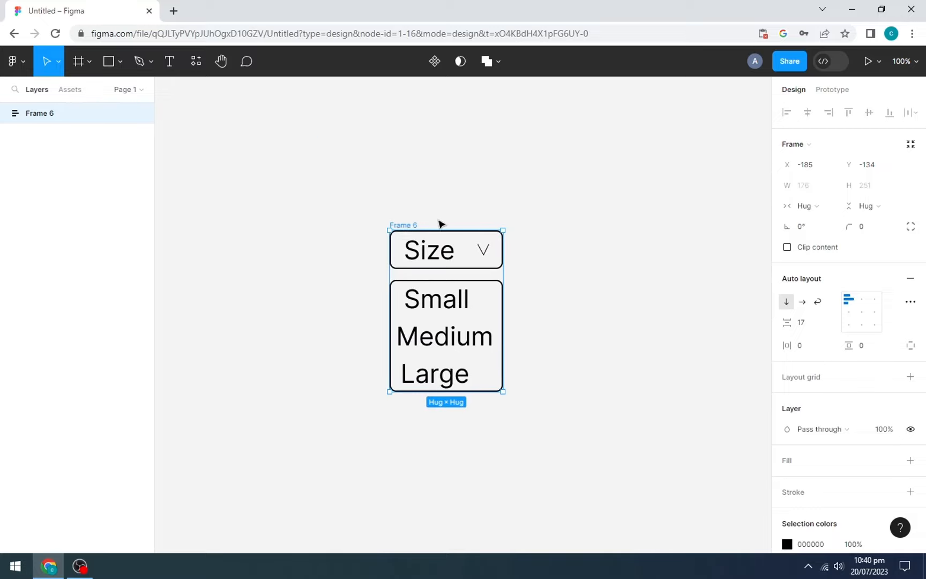
{"action": "left_click", "coordinate": [433, 62]}
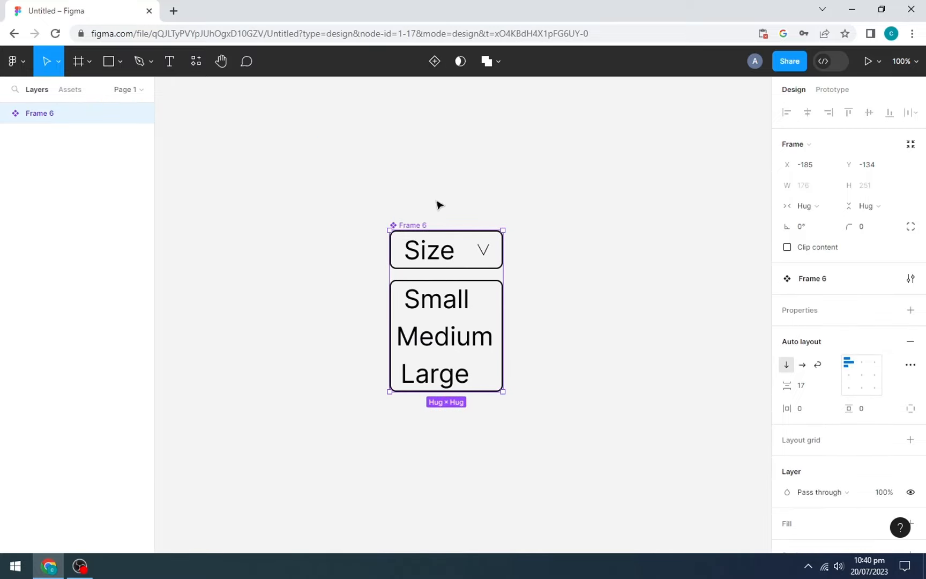
- Rename Frame 6 to 'Selector' and add a variant property, producing Default plus Variant2–Variant5
{"action": "double_click", "coordinate": [52, 115]}
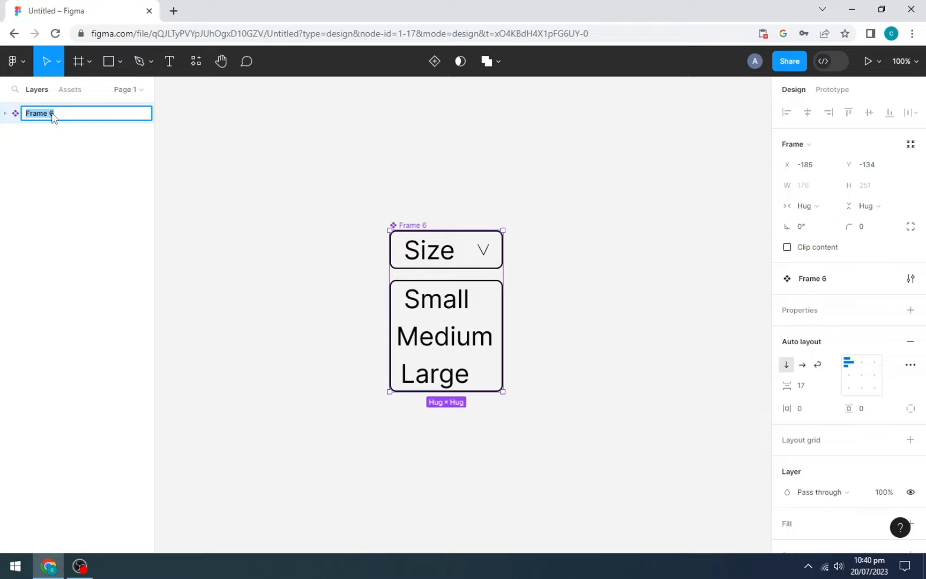
{"action": "key", "text": "Return"}
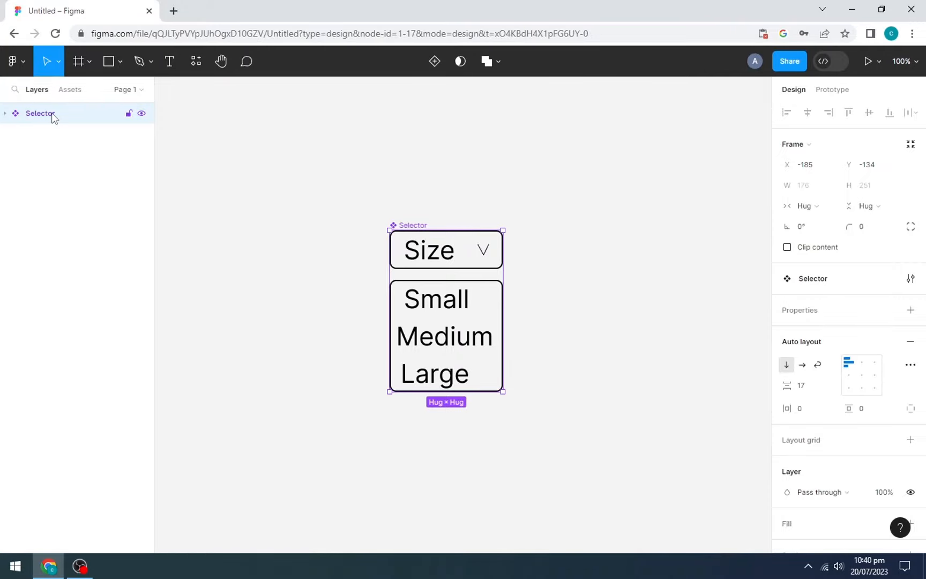
{"action": "left_click", "coordinate": [910, 310]}
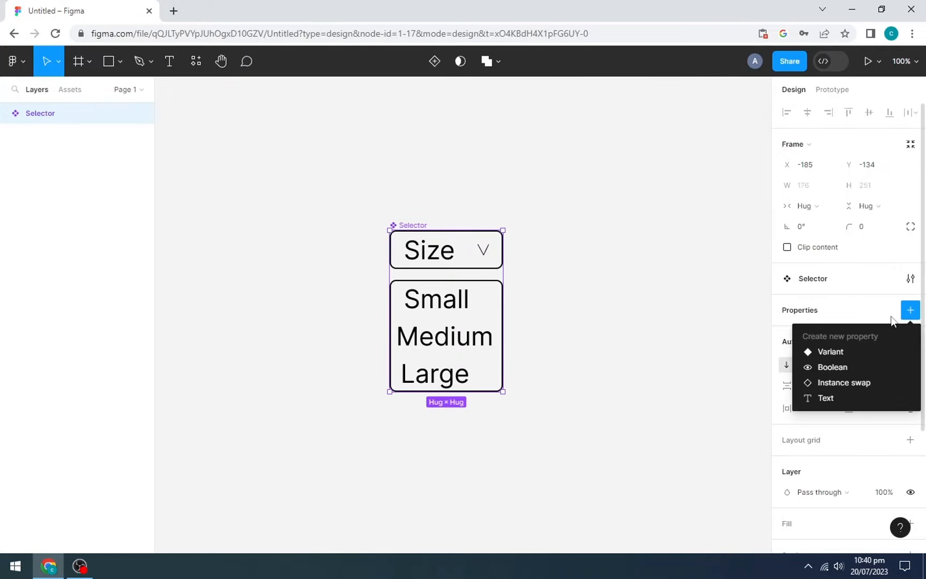
{"action": "left_click", "coordinate": [852, 351]}
- Spread the five Selector variants apart inside a resized variant set
{"action": "key", "text": "v"}
{"action": "left_click_drag", "start_coordinate": [409, 538], "coordinate": [341, 550]}
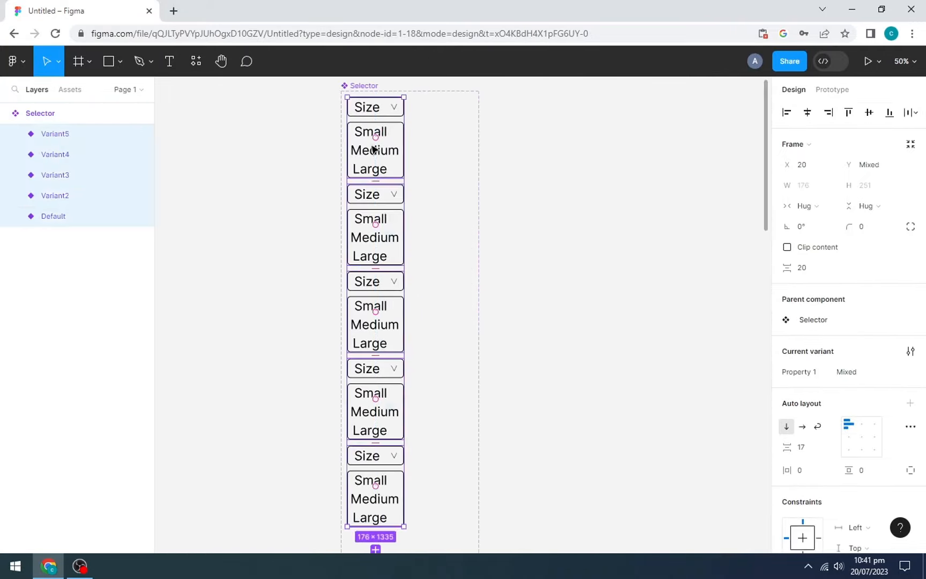
{"action": "left_click_drag", "start_coordinate": [374, 149], "coordinate": [409, 149]}
{"action": "left_click_drag", "start_coordinate": [422, 138], "coordinate": [424, 302]}
{"action": "scroll", "coordinate": [620, 330], "scroll_direction": "down", "scroll_amount": 5}
{"action": "left_click", "coordinate": [449, 144]}
{"action": "left_click_drag", "start_coordinate": [433, 495], "coordinate": [430, 328]}
{"action": "scroll", "coordinate": [462, 316], "scroll_direction": "up", "scroll_amount": 5}
{"action": "left_click", "coordinate": [219, 64]}
{"action": "left_click_drag", "start_coordinate": [531, 112], "coordinate": [550, 366]}
{"action": "left_click_drag", "start_coordinate": [529, 504], "coordinate": [538, 461]}
{"action": "scroll", "coordinate": [504, 268], "scroll_direction": "up", "scroll_amount": 3}
{"action": "left_click", "coordinate": [471, 108]}
{"action": "left_click_drag", "start_coordinate": [470, 109], "coordinate": [501, 238]}
- Hide the option list in the Default variant
{"action": "left_click", "coordinate": [421, 201]}
{"action": "double_click", "coordinate": [345, 204]}
{"action": "left_click", "coordinate": [141, 257]}
- Set the chevron rotation to 0 in Variant2 through Variant5 so it points up
{"action": "scroll", "coordinate": [440, 279], "scroll_direction": "down", "scroll_amount": 4}
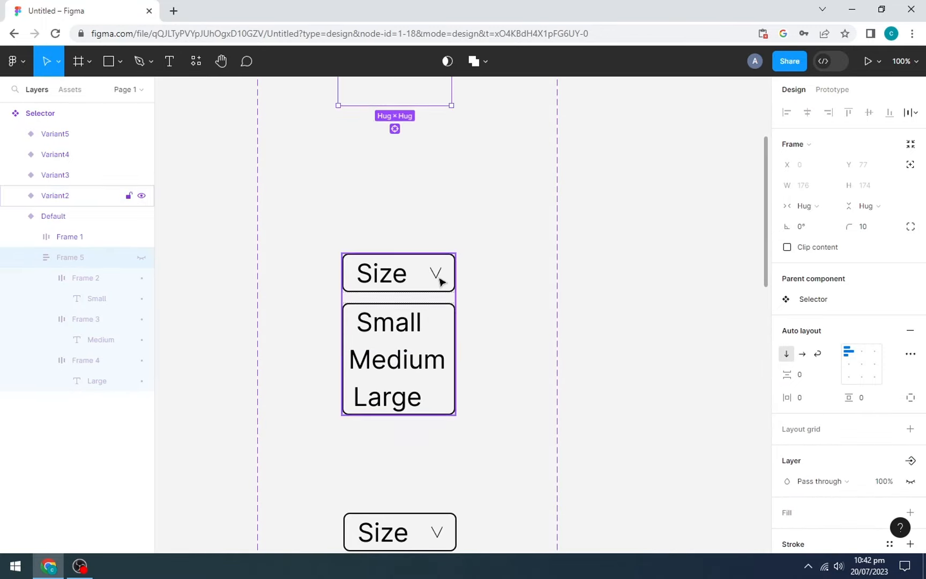
{"action": "double_click", "coordinate": [437, 274]}
{"action": "left_click", "coordinate": [824, 208]}
{"action": "type", "text": "0"}
{"action": "scroll", "coordinate": [442, 408], "scroll_direction": "down", "scroll_amount": 2}
{"action": "double_click", "coordinate": [438, 406]}
{"action": "left_click", "coordinate": [809, 209]}
{"action": "type", "text": "0"}
{"action": "scroll", "coordinate": [434, 241], "scroll_direction": "down", "scroll_amount": 5}
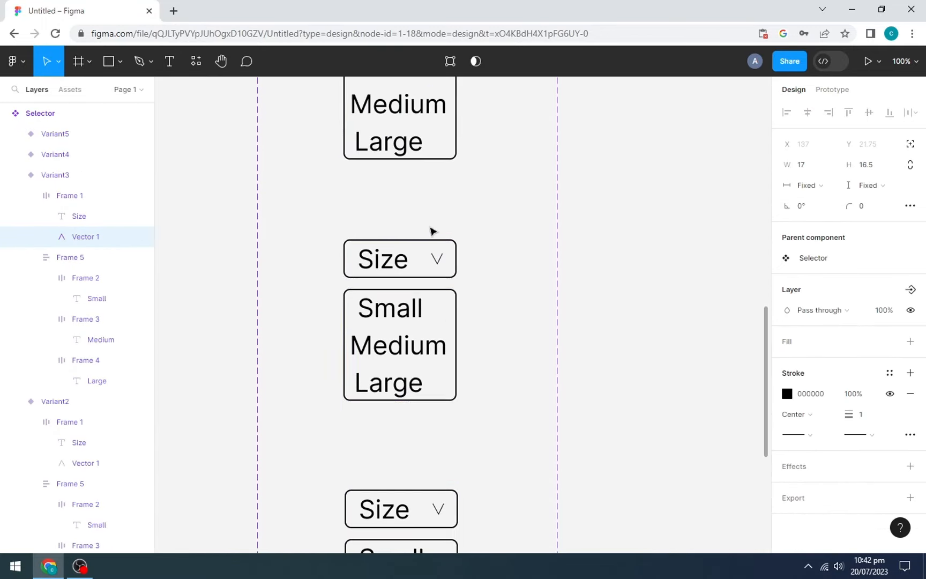
{"action": "double_click", "coordinate": [435, 257]}
{"action": "left_click", "coordinate": [808, 209]}
{"action": "type", "text": "0"}
{"action": "scroll", "coordinate": [445, 231], "scroll_direction": "down", "scroll_amount": 4}
{"action": "double_click", "coordinate": [438, 222]}
{"action": "left_click", "coordinate": [809, 209]}
{"action": "type", "text": "0"}
{"action": "scroll", "coordinate": [455, 197], "scroll_direction": "up", "scroll_amount": 15}
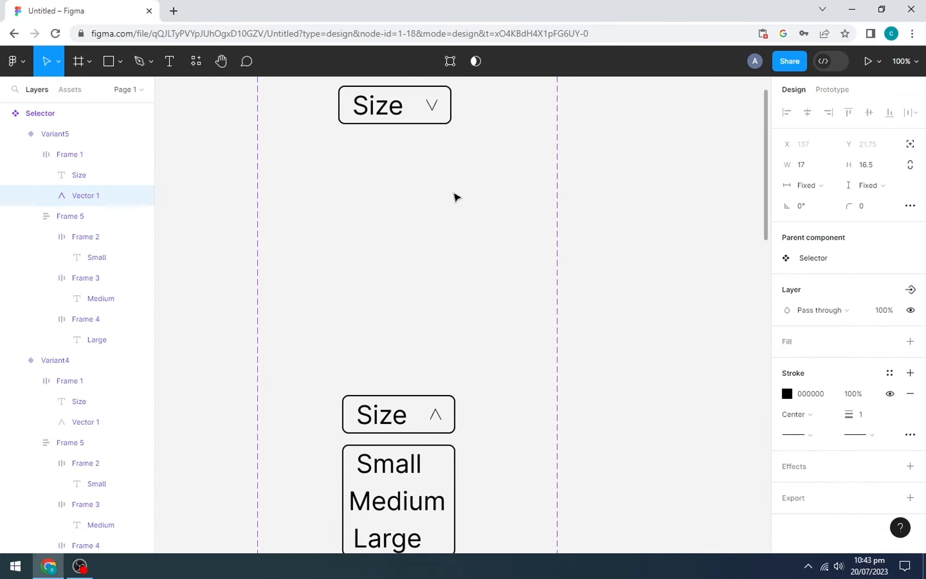
{"action": "scroll", "coordinate": [459, 252], "scroll_direction": "down", "scroll_amount": 5}
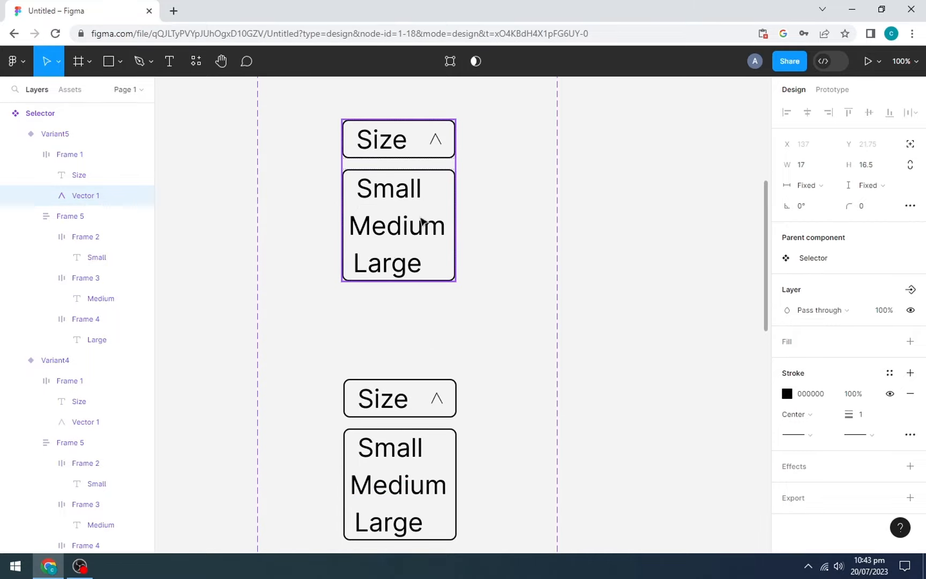
{"action": "scroll", "coordinate": [440, 216], "scroll_direction": "down", "scroll_amount": 5}
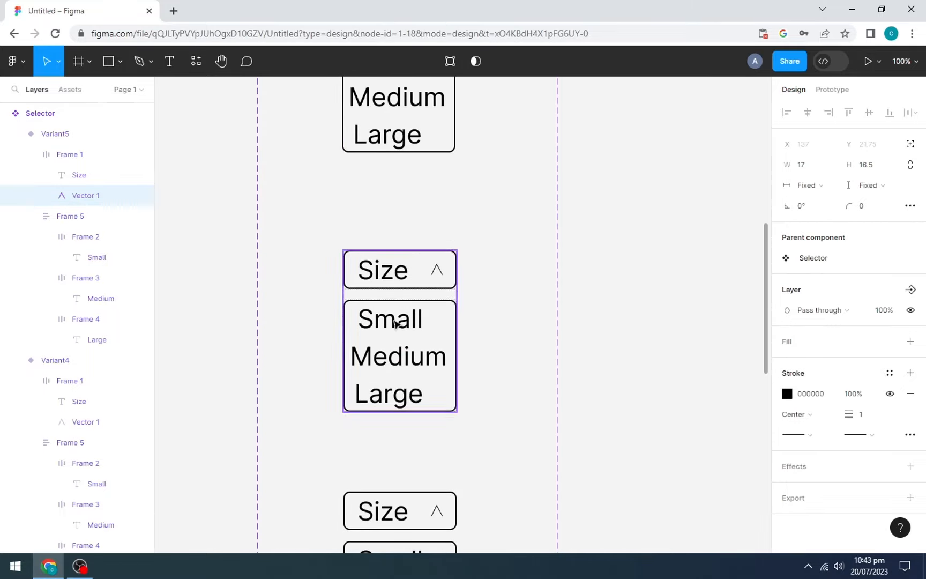
- Select the Small option row in Variant3 to begin highlighting it
{"action": "left_click", "coordinate": [409, 269]}
{"action": "double_click", "coordinate": [408, 270]}
{"action": "scroll", "coordinate": [835, 375], "scroll_direction": "down", "scroll_amount": 2}
- Give the Small row in variant 3 a navy 00087F fill at 15% opacity
{"action": "left_click", "coordinate": [828, 469]}
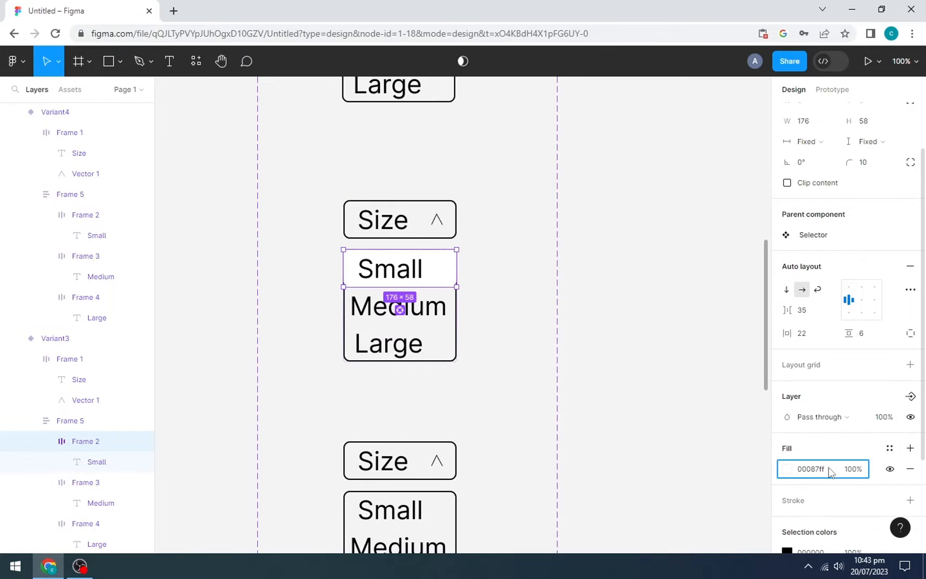
{"action": "key", "text": "Return"}
{"action": "left_click", "coordinate": [853, 470]}
{"action": "type", "text": "15"}
{"action": "key", "text": "Return"}
- Add a navy 00087F fill to the Medium row in the fourth variant
{"action": "scroll", "coordinate": [402, 427], "scroll_direction": "down", "scroll_amount": 2}
{"action": "double_click", "coordinate": [403, 432]}
{"action": "left_click", "coordinate": [909, 449]}
{"action": "left_click", "coordinate": [829, 473]}
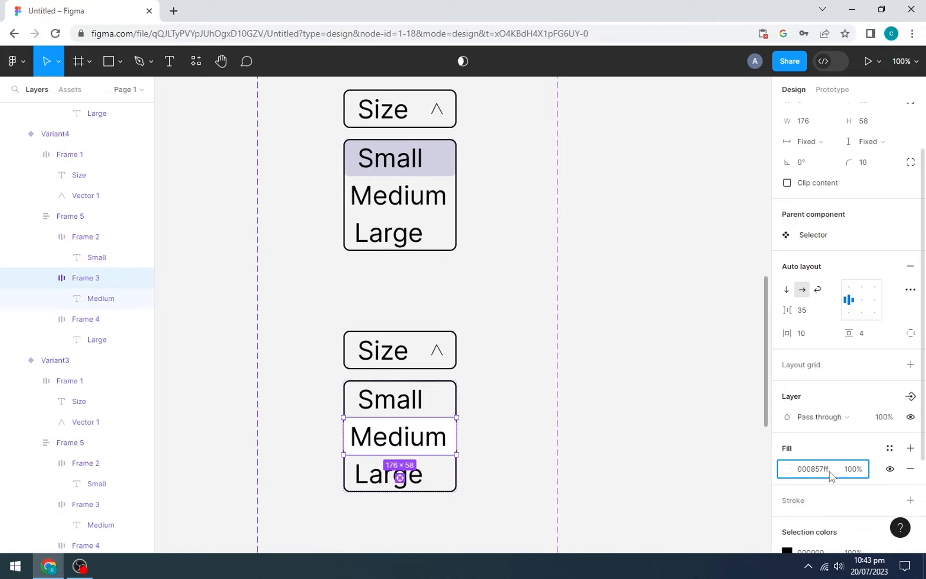
{"action": "key", "text": "Return"}
{"action": "key", "text": "Return"}
- Give the Large row in the fifth variant a navy 00087F fill at 15% opacity
{"action": "scroll", "coordinate": [445, 437], "scroll_direction": "down", "scroll_amount": 5}
{"action": "double_click", "coordinate": [445, 437]}
{"action": "left_click", "coordinate": [910, 448]}
{"action": "left_click", "coordinate": [815, 470]}
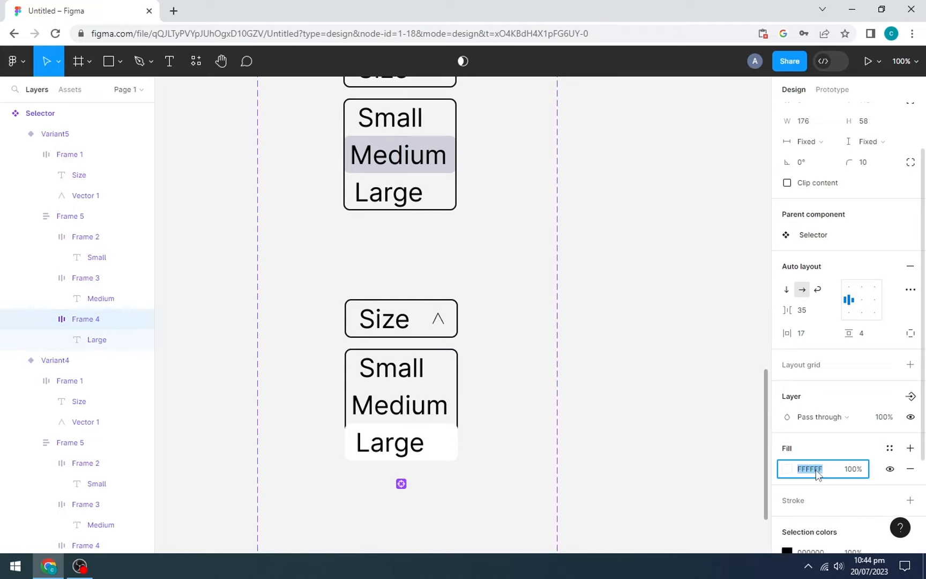
{"action": "type", "text": "000857f"}
{"action": "key", "text": "Tab"}
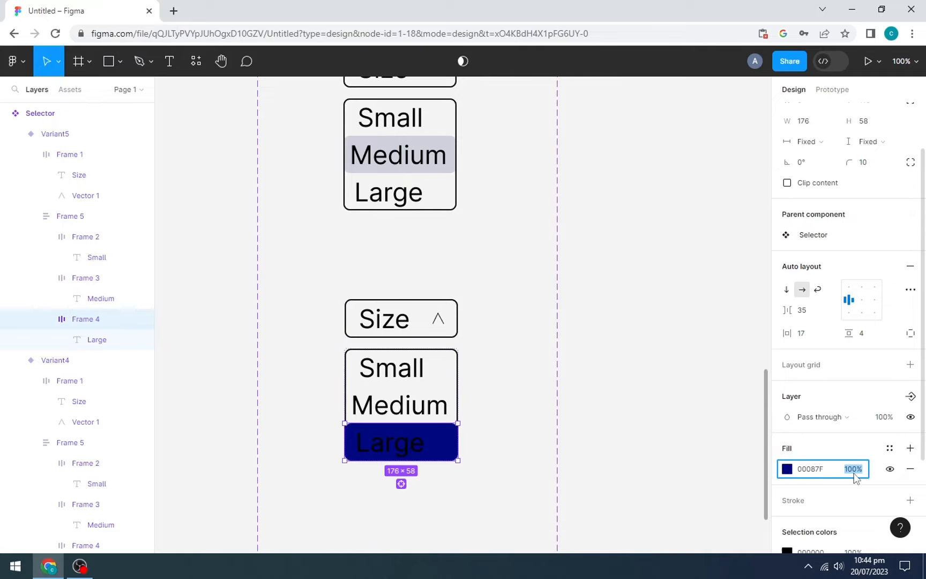
{"action": "type", "text": "15"}
{"action": "key", "text": "Return"}
{"action": "scroll", "coordinate": [534, 272], "scroll_direction": "down", "scroll_amount": 5}
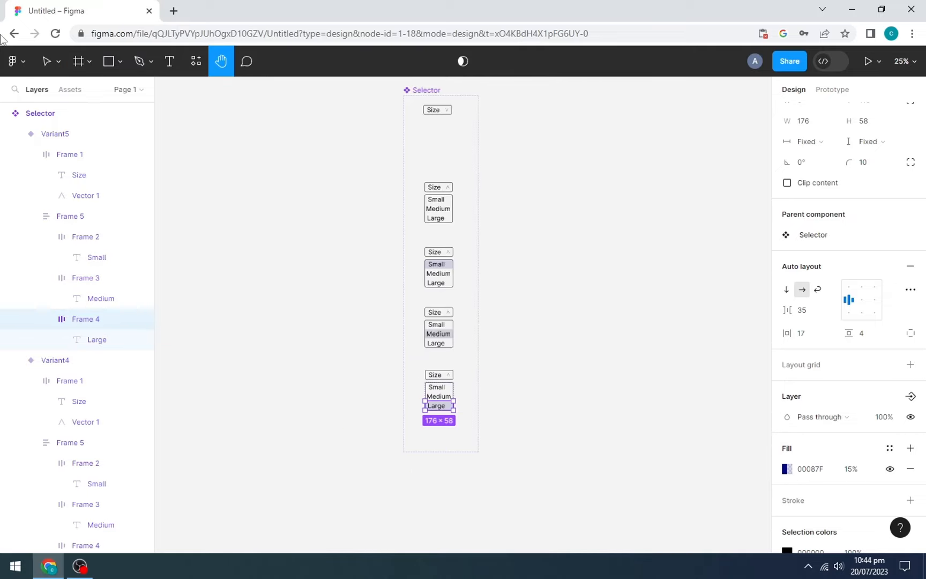
{"action": "left_click", "coordinate": [48, 62]}
{"action": "left_click", "coordinate": [543, 194]}
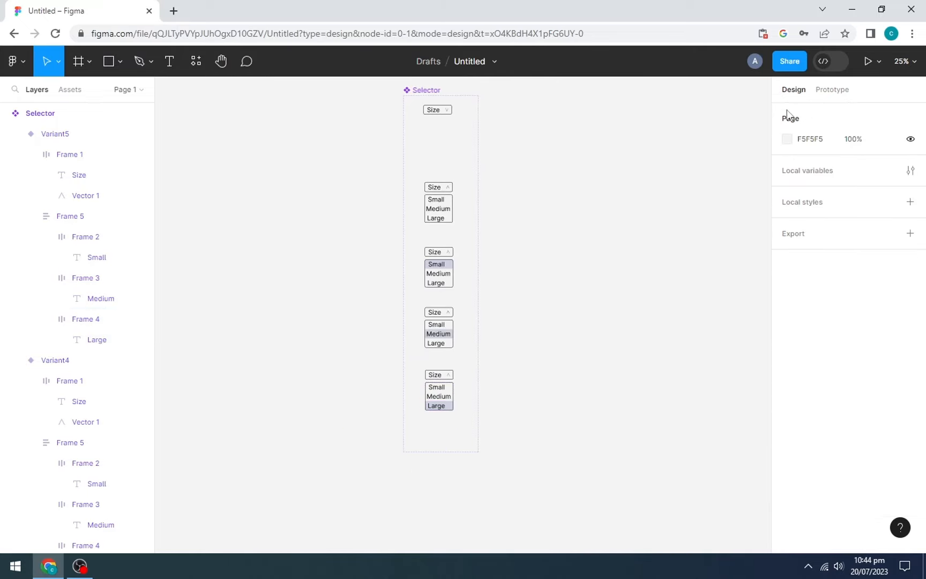
- Link the closed Size dropdown to the open variant with a smart animate transition
{"action": "left_click", "coordinate": [824, 92]}
{"action": "key", "text": "shift+0"}
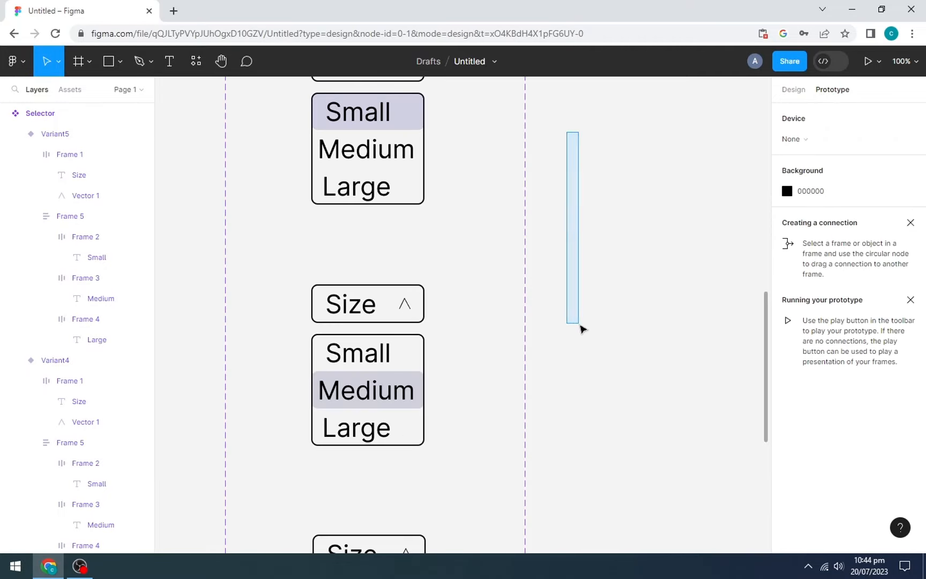
{"action": "scroll", "coordinate": [568, 310], "scroll_direction": "up", "scroll_amount": 5}
{"action": "scroll", "coordinate": [561, 297], "scroll_direction": "up", "scroll_amount": 5}
{"action": "key", "text": "v"}
{"action": "left_click", "coordinate": [407, 151]}
{"action": "left_click_drag", "start_coordinate": [444, 151], "coordinate": [391, 459]}
{"action": "left_click", "coordinate": [351, 339]}
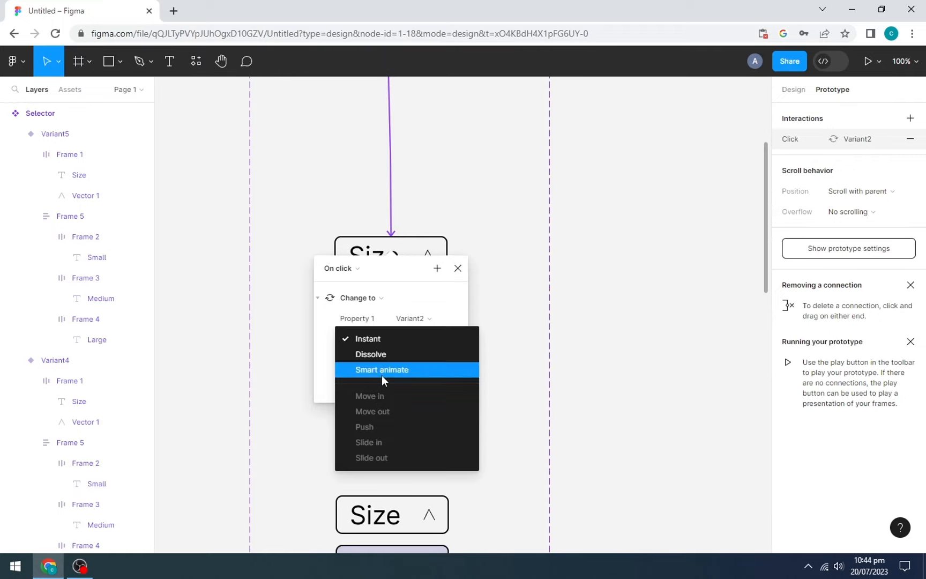
{"action": "left_click", "coordinate": [381, 371]}
{"action": "left_click", "coordinate": [457, 268]}
- Link the Small row to the Small-highlighted variant, triggered while hovering
{"action": "scroll", "coordinate": [428, 258], "scroll_direction": "down", "scroll_amount": 2}
{"action": "left_click", "coordinate": [382, 219]}
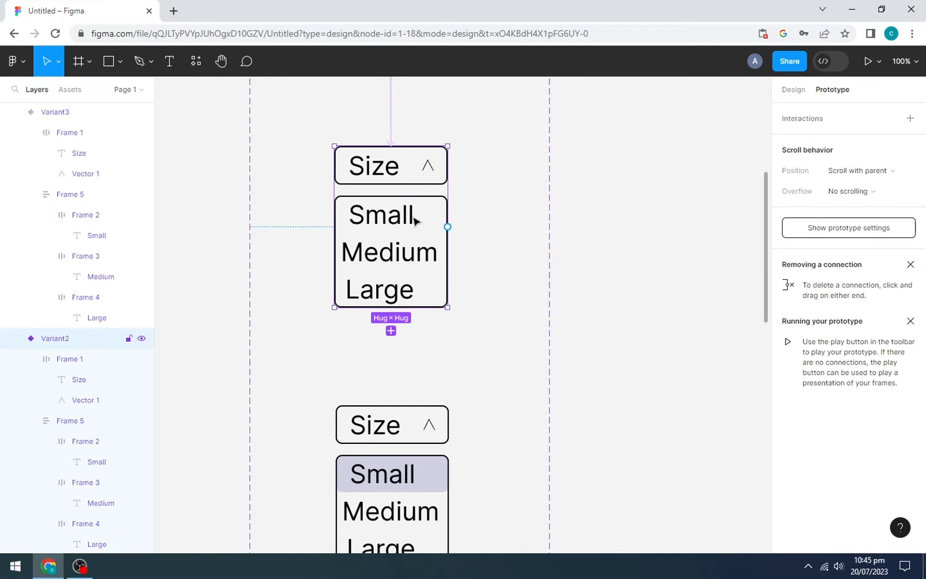
{"action": "left_click", "coordinate": [424, 215]}
{"action": "left_click_drag", "start_coordinate": [448, 215], "coordinate": [421, 394]}
{"action": "left_click_drag", "start_coordinate": [449, 215], "coordinate": [432, 409]}
{"action": "left_click", "coordinate": [343, 305]}
{"action": "left_click", "coordinate": [352, 335]}
{"action": "left_click", "coordinate": [459, 304]}
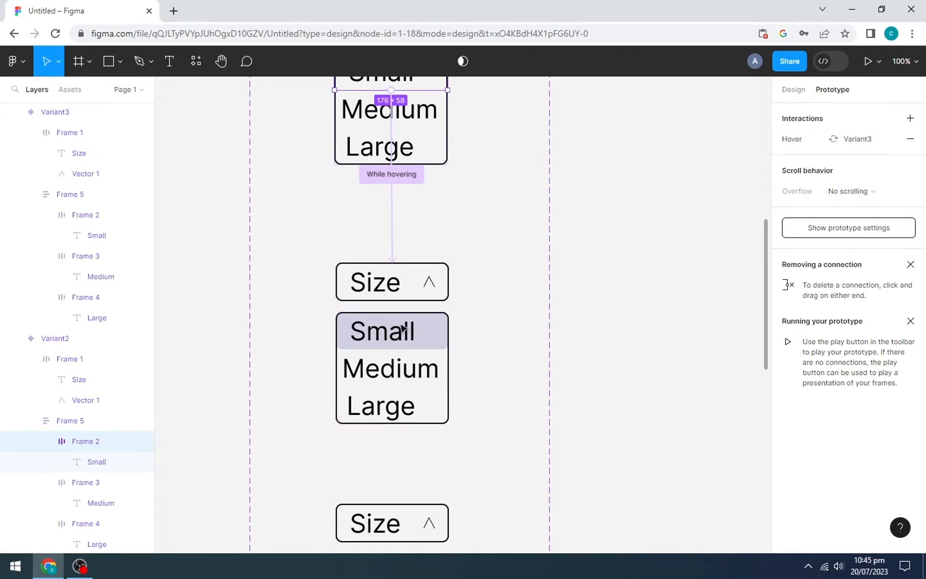
- Link the Medium row to the Medium-highlighted variant, triggered while hovering
{"action": "left_click", "coordinate": [393, 369]}
{"action": "scroll", "coordinate": [418, 332], "scroll_direction": "down", "scroll_amount": 2}
{"action": "left_click_drag", "start_coordinate": [450, 268], "coordinate": [406, 427]}
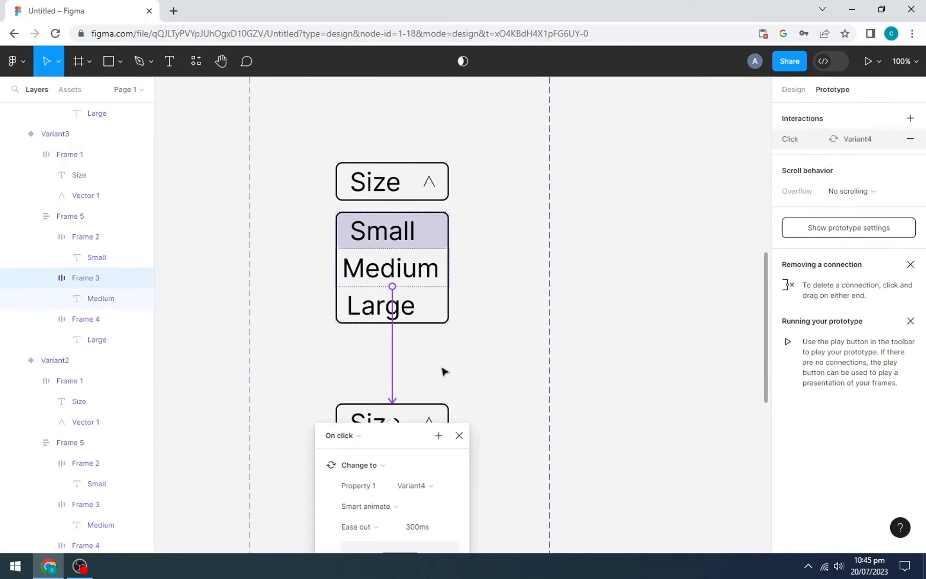
{"action": "scroll", "coordinate": [428, 364], "scroll_direction": "down", "scroll_amount": 2}
{"action": "left_click", "coordinate": [342, 316]}
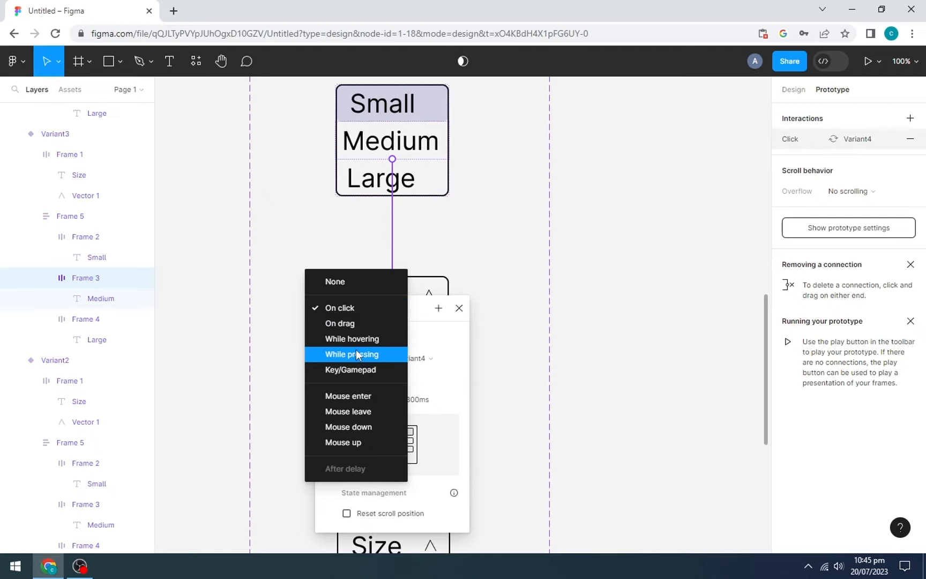
{"action": "left_click", "coordinate": [357, 339]}
{"action": "left_click", "coordinate": [459, 307]}
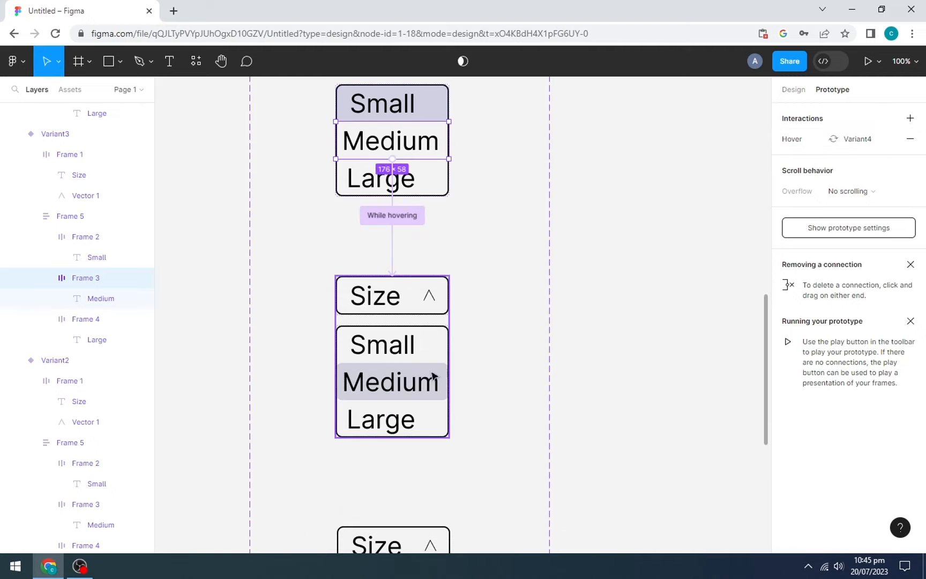
- Link the Large row to variant 5 on hover, and the open Size header back to Default
{"action": "scroll", "coordinate": [434, 378], "scroll_direction": "down", "scroll_amount": 2}
{"action": "left_click", "coordinate": [393, 268]}
{"action": "left_click_drag", "start_coordinate": [448, 268], "coordinate": [406, 388]}
{"action": "left_click", "coordinate": [352, 406]}
{"action": "left_click", "coordinate": [352, 405]}
{"action": "left_click", "coordinate": [459, 407]}
{"action": "scroll", "coordinate": [459, 364], "scroll_direction": "down", "scroll_amount": 2}
{"action": "scroll", "coordinate": [459, 363], "scroll_direction": "up", "scroll_amount": 10}
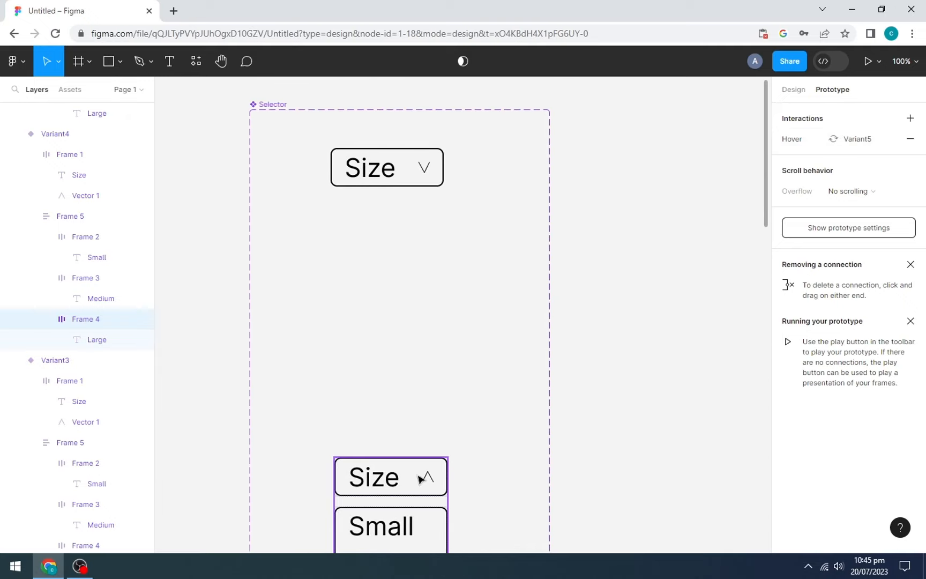
{"action": "left_click", "coordinate": [431, 476]}
{"action": "left_click_drag", "start_coordinate": [447, 477], "coordinate": [413, 182]}
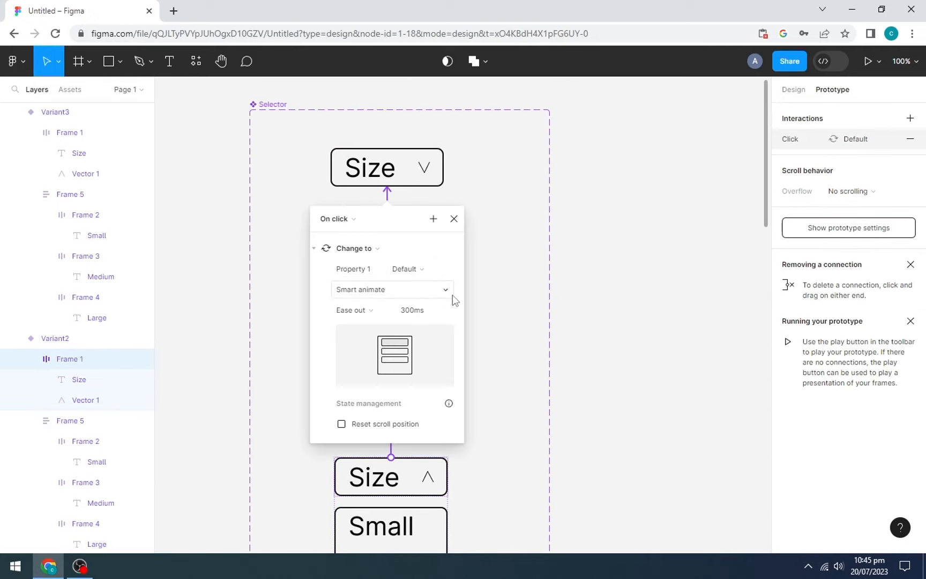
- Draw a 1010×602 rectangle beside the variants and wrap it in a Test frame
{"action": "left_click", "coordinate": [455, 218]}
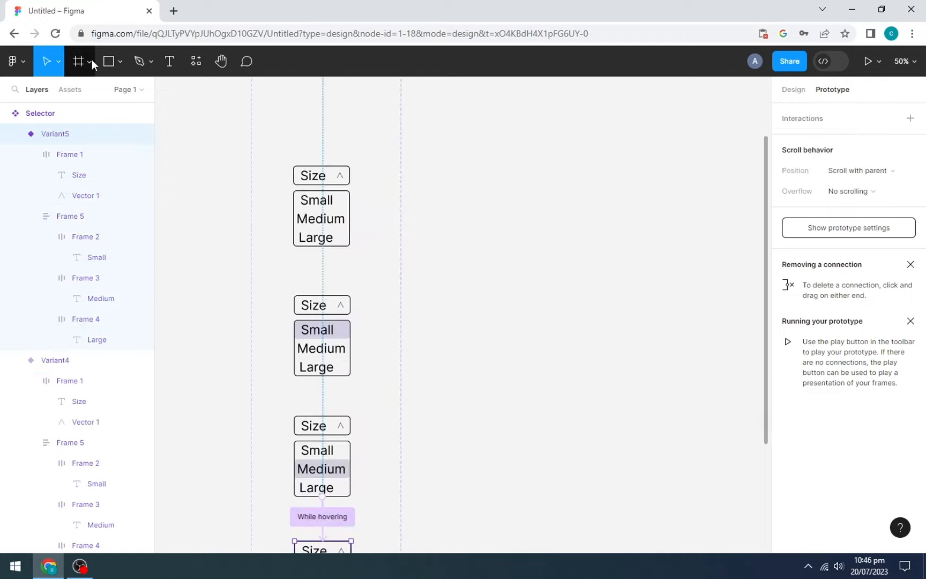
{"action": "left_click", "coordinate": [108, 61]}
{"action": "mouse_move", "coordinate": [448, 118]}
{"action": "left_mouse_down"}
{"action": "mouse_move", "coordinate": [729, 293]}
{"action": "mouse_move", "coordinate": [727, 312]}
{"action": "left_mouse_up"}
{"action": "right_click", "coordinate": [516, 190]}
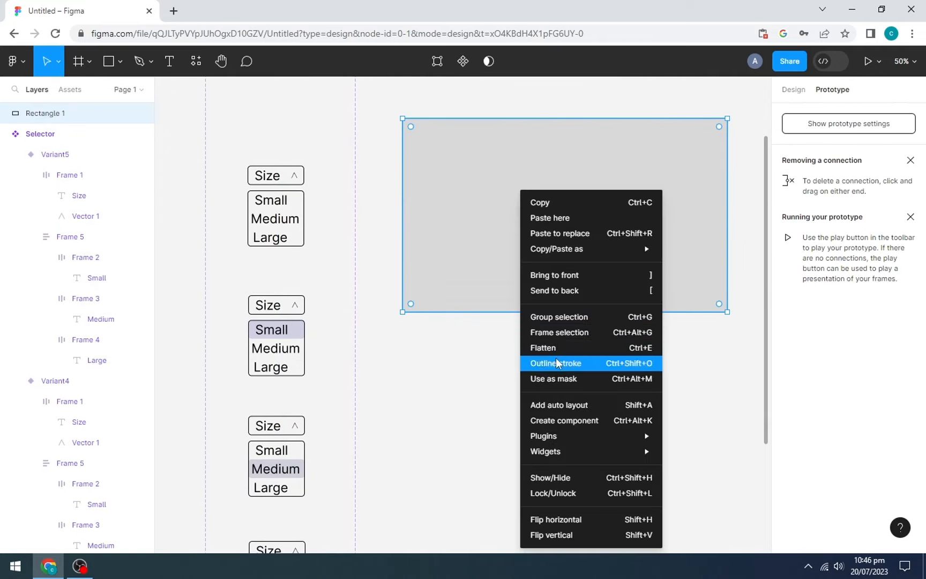
{"action": "left_click", "coordinate": [541, 331]}
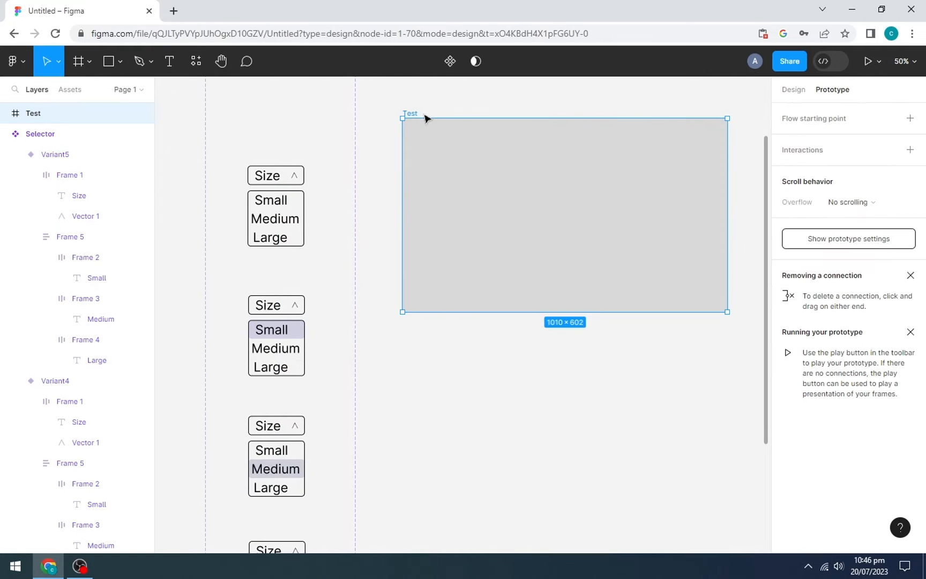
- Change the Test frame rectangle's fill to light grey F5F5F5
{"action": "left_click", "coordinate": [578, 161]}
{"action": "left_click", "coordinate": [793, 89]}
{"action": "left_click", "coordinate": [787, 372]}
{"action": "left_click", "coordinate": [664, 484]}
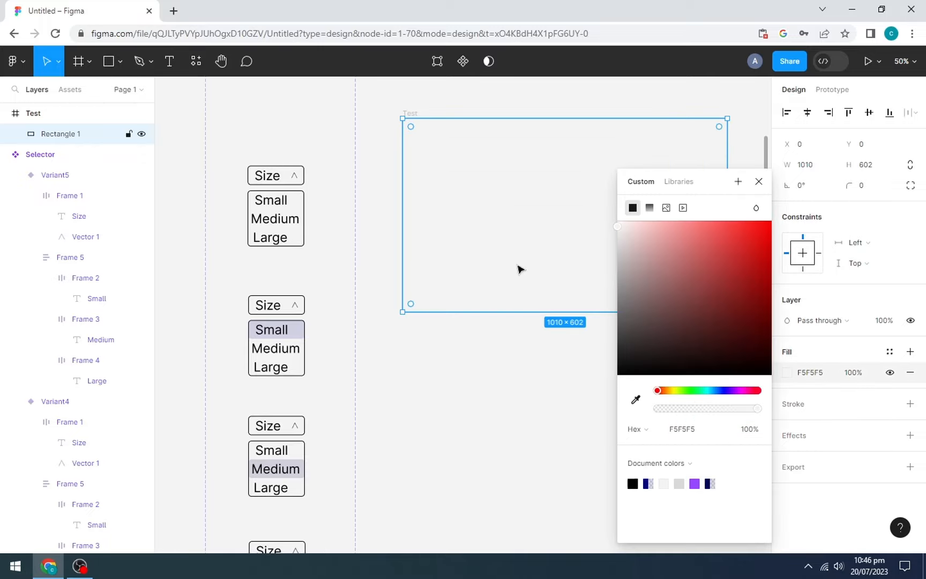
{"action": "key", "text": "Escape"}
- Place a Selector instance from Assets into the Test frame and launch the prototype preview
{"action": "left_click", "coordinate": [72, 90]}
{"action": "left_click_drag", "start_coordinate": [70, 198], "coordinate": [570, 190]}
{"action": "left_click", "coordinate": [530, 271]}
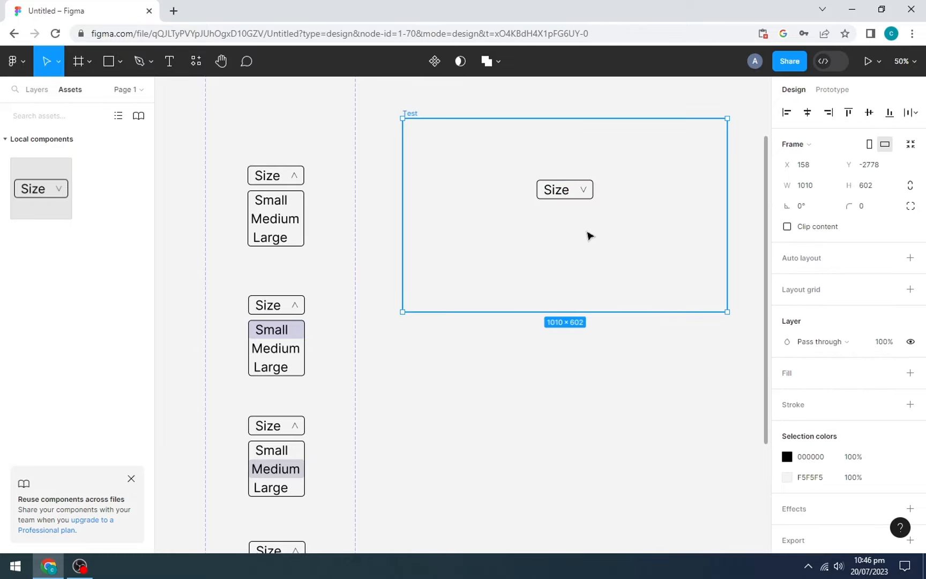
{"action": "key", "text": "ctrl+alt+Return"}
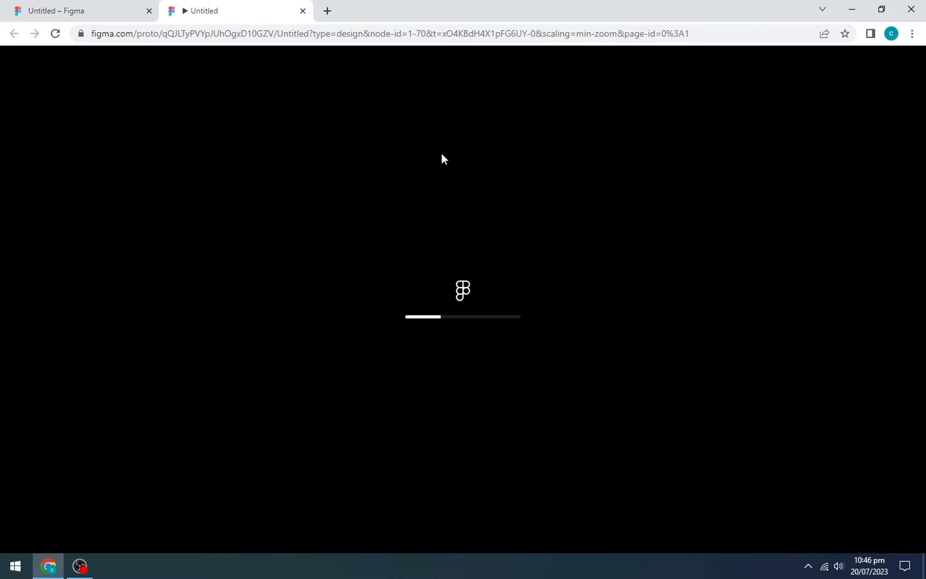